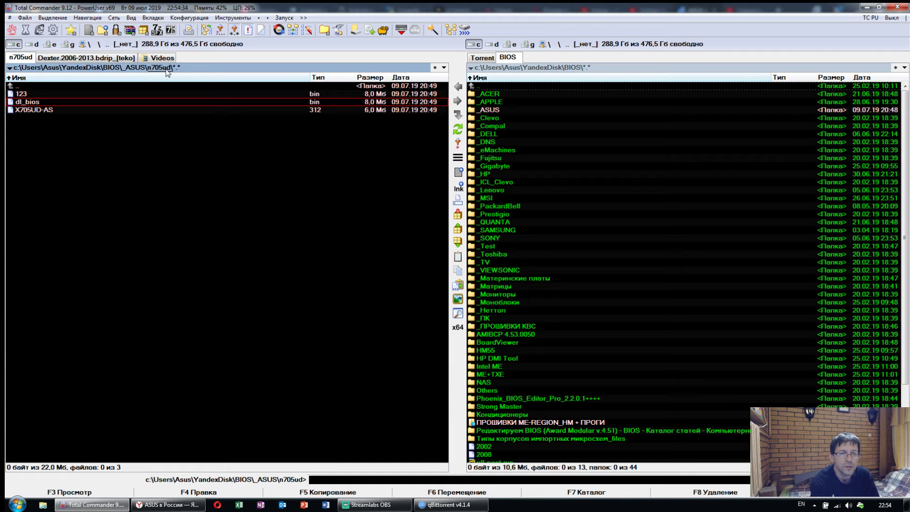
- Switch to the browser and open the ASUS Russia support page
{"action": "left_click", "coordinate": [59, 110]}
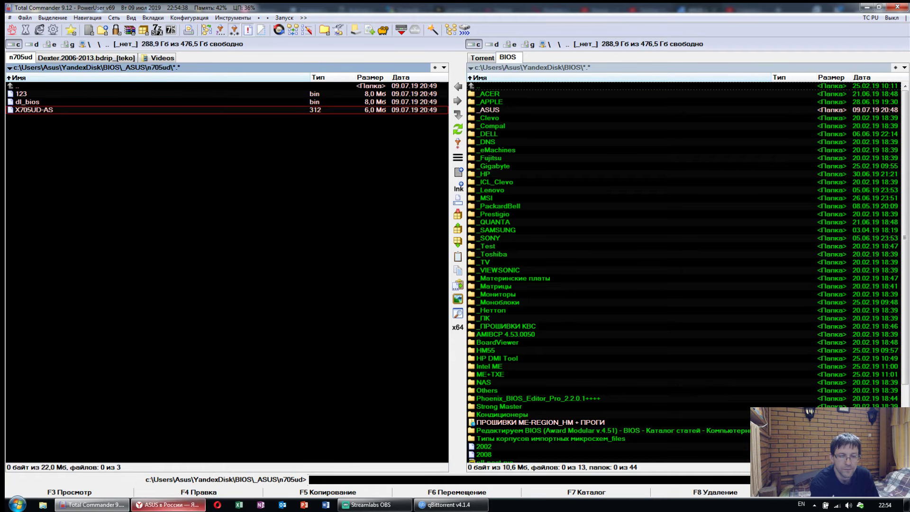
{"action": "left_click", "coordinate": [167, 505]}
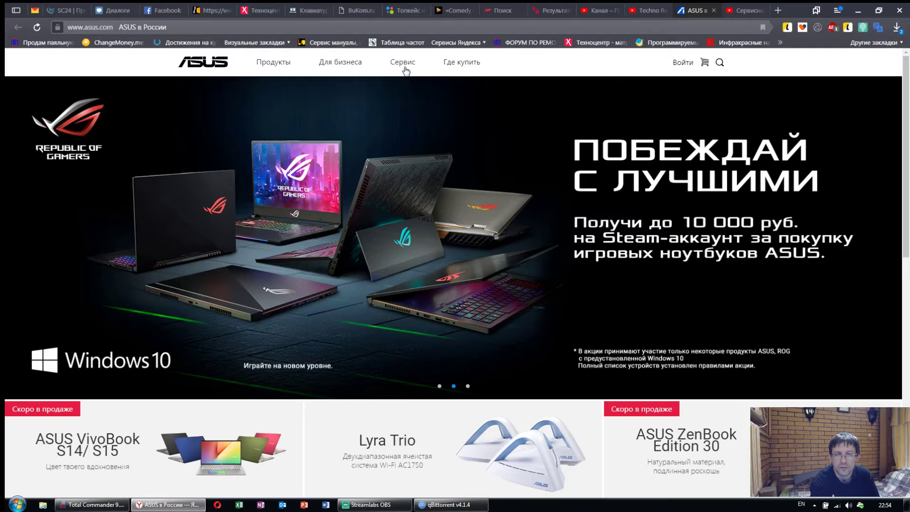
{"action": "mouse_move", "coordinate": [405, 71]}
{"action": "left_click", "coordinate": [413, 101]}
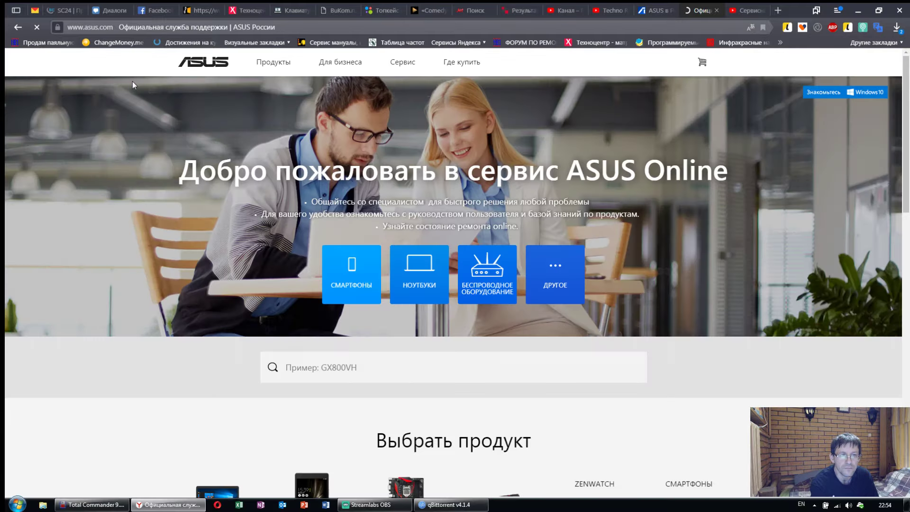
- Search ASUS support for n705ud and open the ASUS VivoBook Pro 17 N705UD product page
{"action": "left_click", "coordinate": [390, 372]}
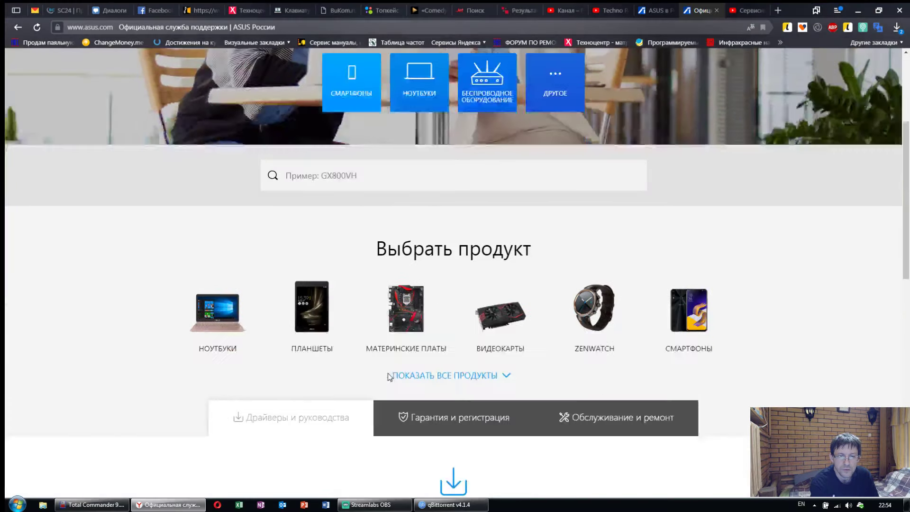
{"action": "type", "text": "n"}
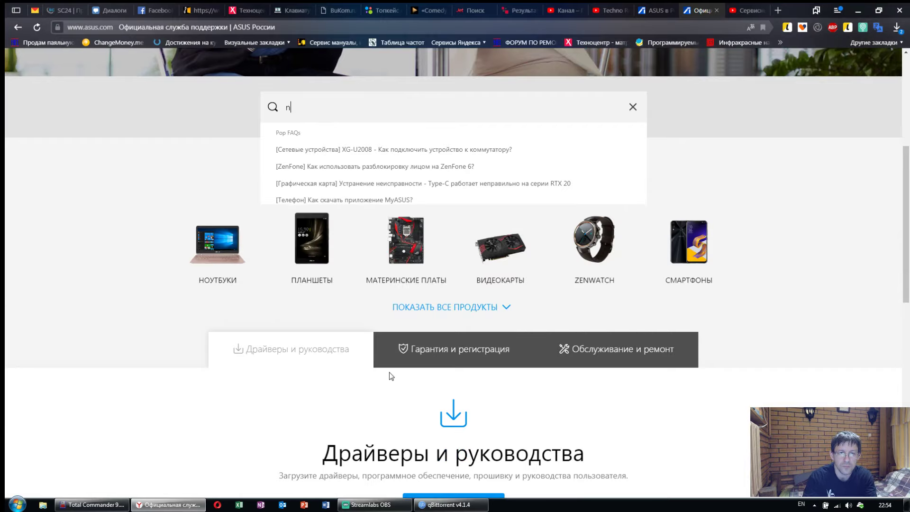
{"action": "type", "text": "7"}
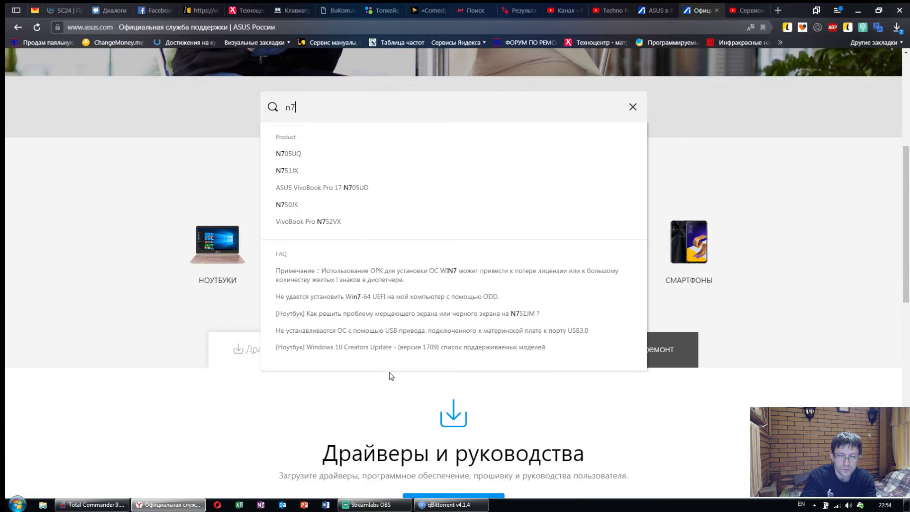
{"action": "type", "text": "05ud"}
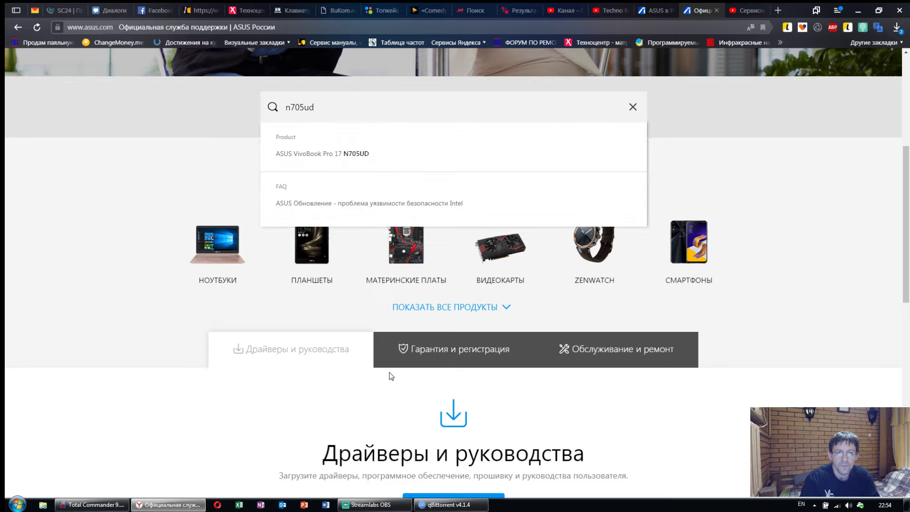
{"action": "left_click", "coordinate": [351, 154]}
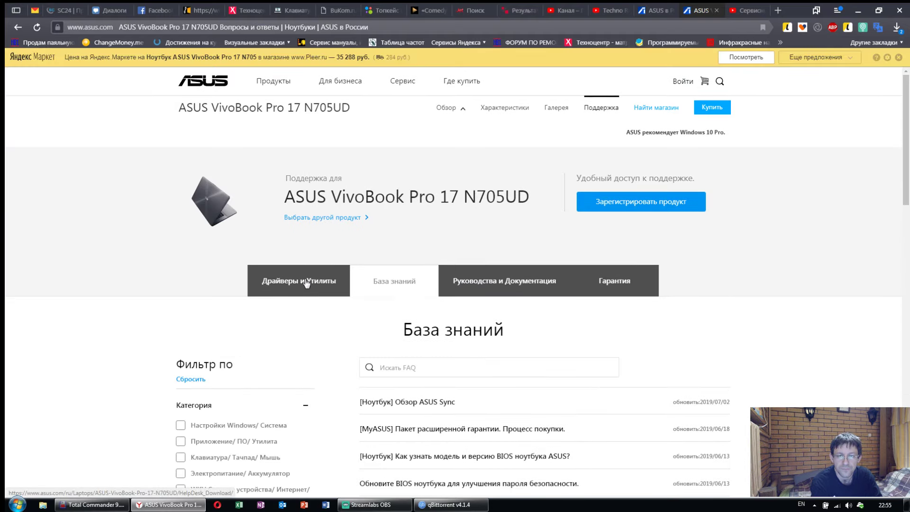
- Open the laptop's BIOS and firmware downloads and choose X705UD as the BIOS model
{"action": "left_click", "coordinate": [306, 282]}
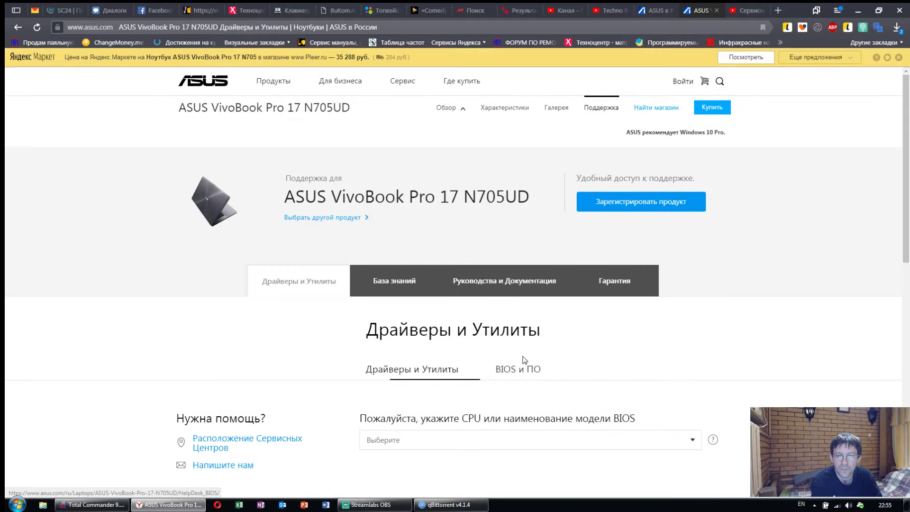
{"action": "left_click", "coordinate": [526, 369]}
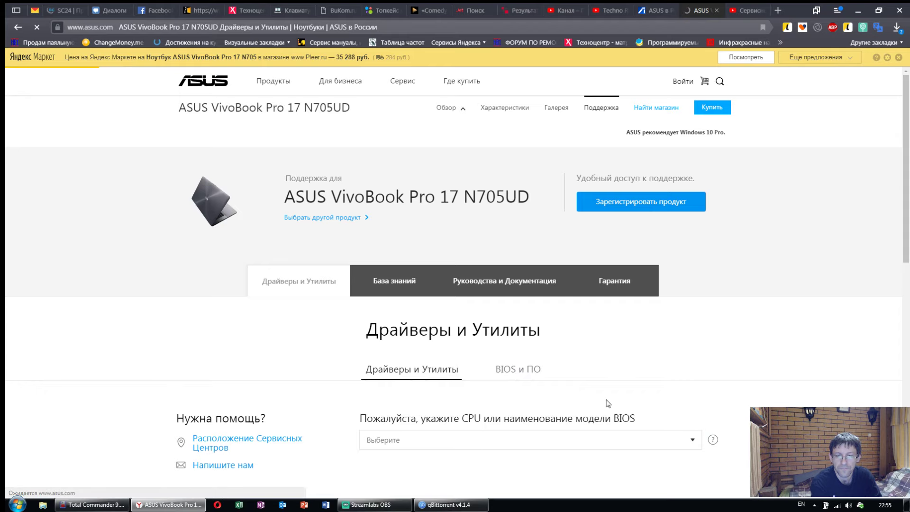
{"action": "scroll", "coordinate": [608, 403], "scroll_direction": "down", "scroll_amount": 3}
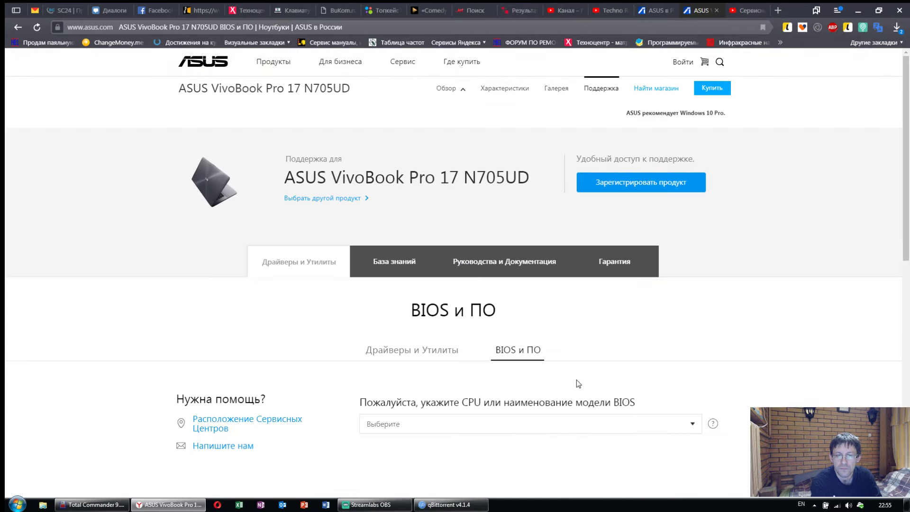
{"action": "scroll", "coordinate": [576, 380], "scroll_direction": "down", "scroll_amount": 3}
{"action": "left_click", "coordinate": [603, 304]}
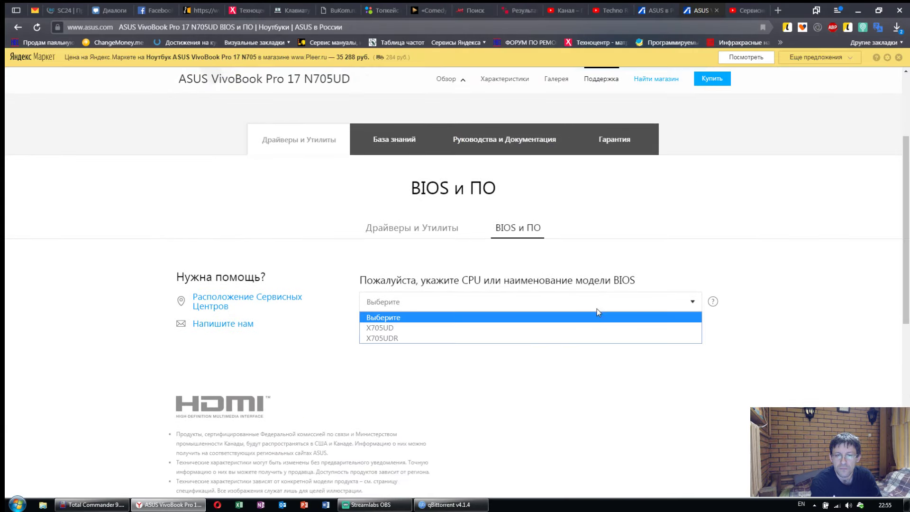
{"action": "left_click", "coordinate": [578, 328]}
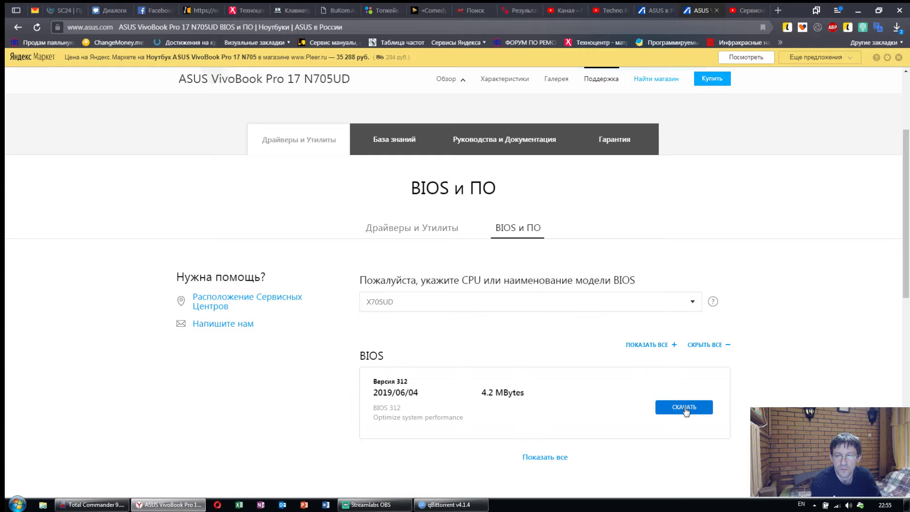
- Download BIOS version 312 and save the X705UDAS312 archive in the BIOS\_ASUS\n705ud folder on Yandex.Disk
{"action": "left_click", "coordinate": [684, 408]}
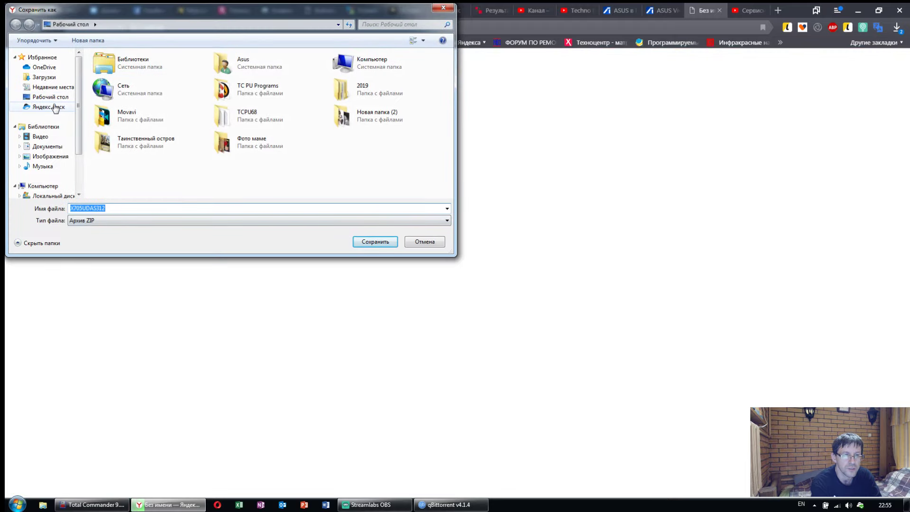
{"action": "left_click", "coordinate": [53, 106]}
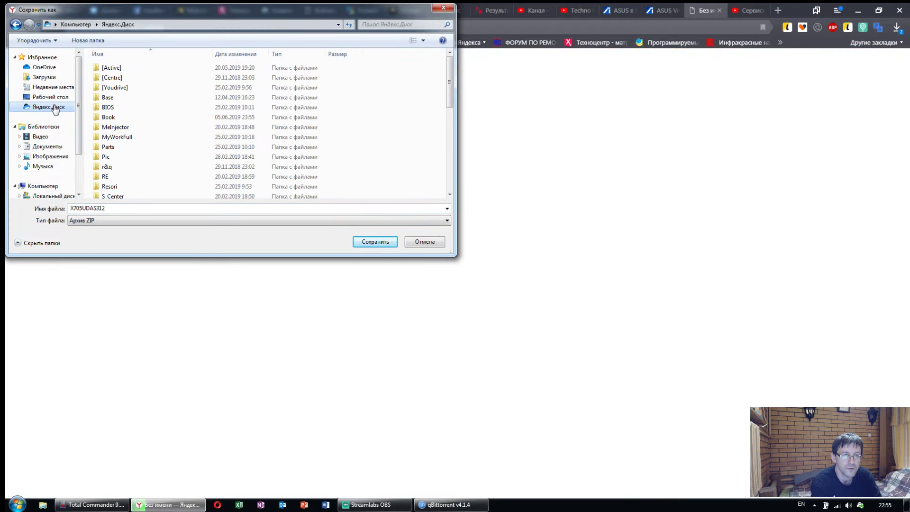
{"action": "double_click", "coordinate": [122, 105]}
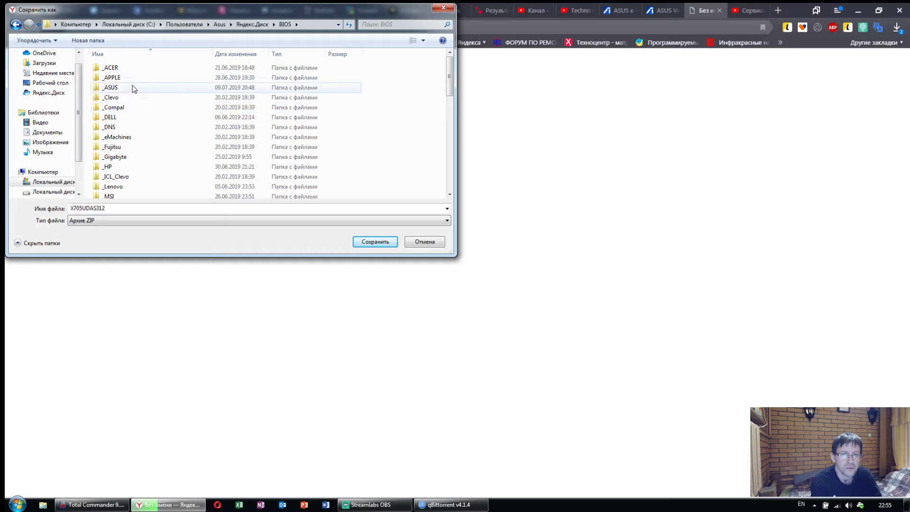
{"action": "double_click", "coordinate": [132, 87]}
{"action": "scroll", "coordinate": [190, 131], "scroll_direction": "down", "scroll_amount": 10}
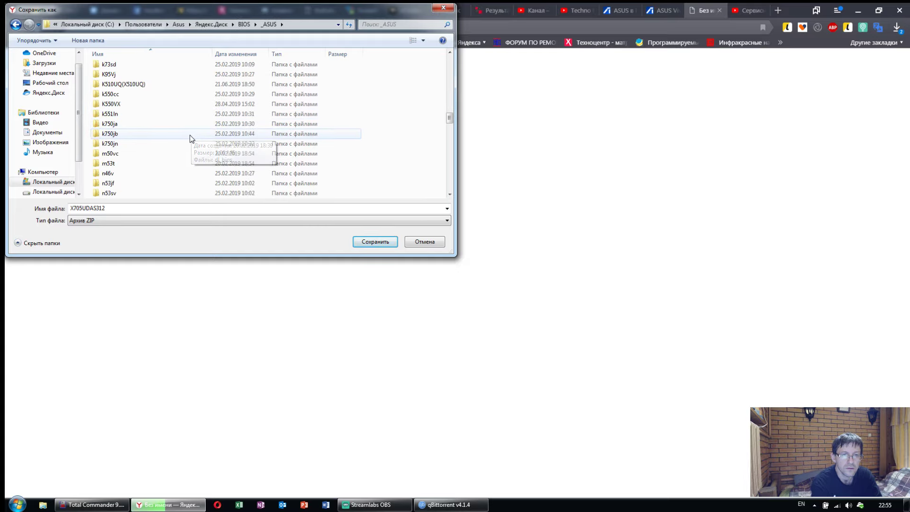
{"action": "scroll", "coordinate": [190, 139], "scroll_direction": "down", "scroll_amount": 4}
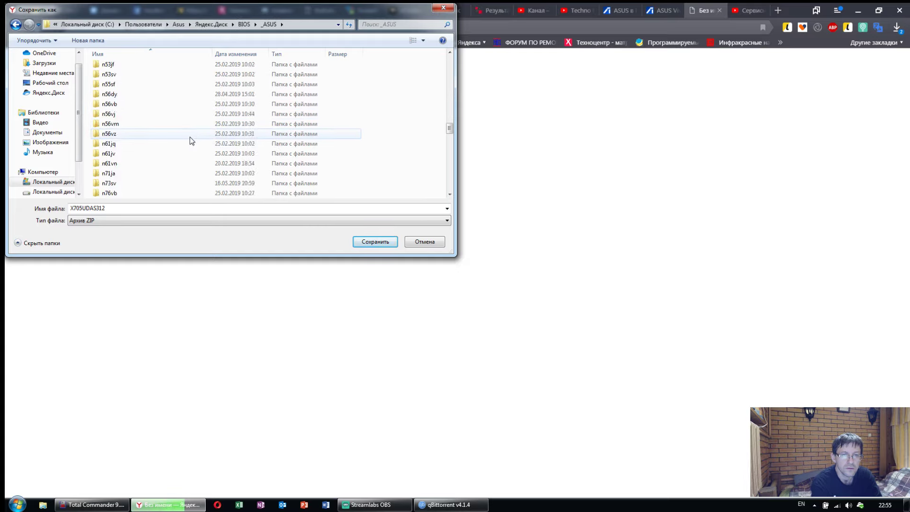
{"action": "scroll", "coordinate": [190, 138], "scroll_direction": "down", "scroll_amount": 2}
{"action": "double_click", "coordinate": [184, 173]}
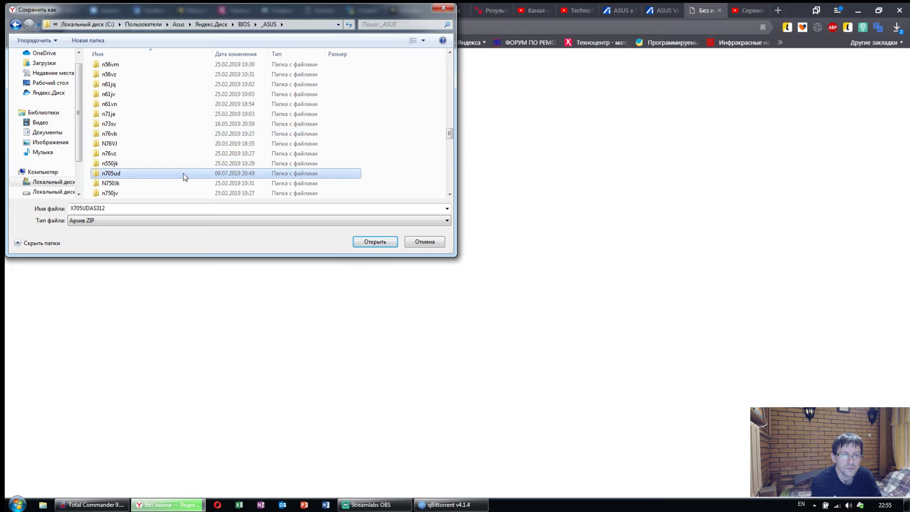
{"action": "left_click", "coordinate": [383, 245]}
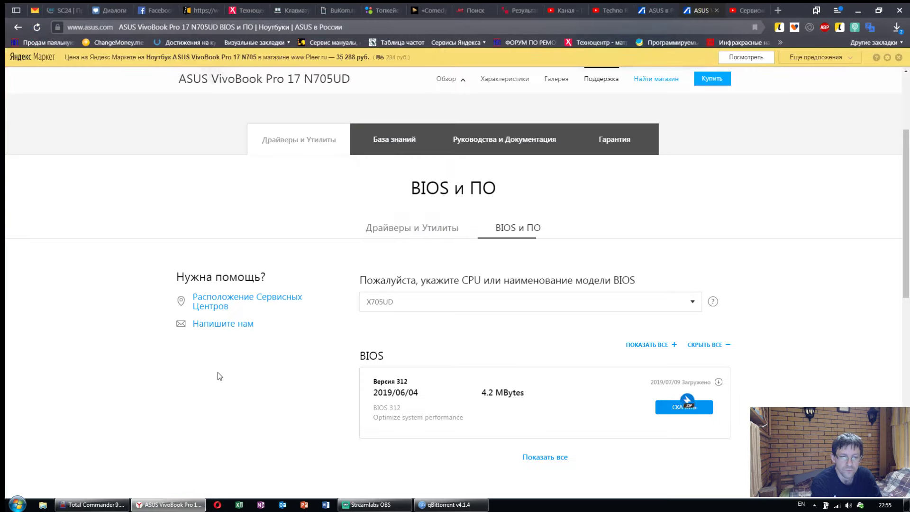
- Switch to Total Commander, check the downloaded archive in n705ud, and open dl_bios.bin in Hex Editor Neo
{"action": "left_click", "coordinate": [92, 504]}
{"action": "left_click", "coordinate": [78, 115]}
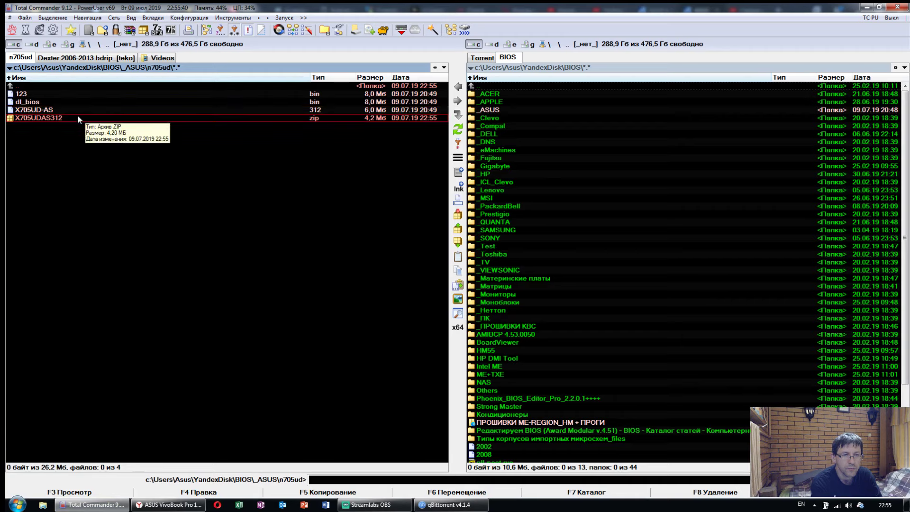
{"action": "left_click", "coordinate": [97, 110]}
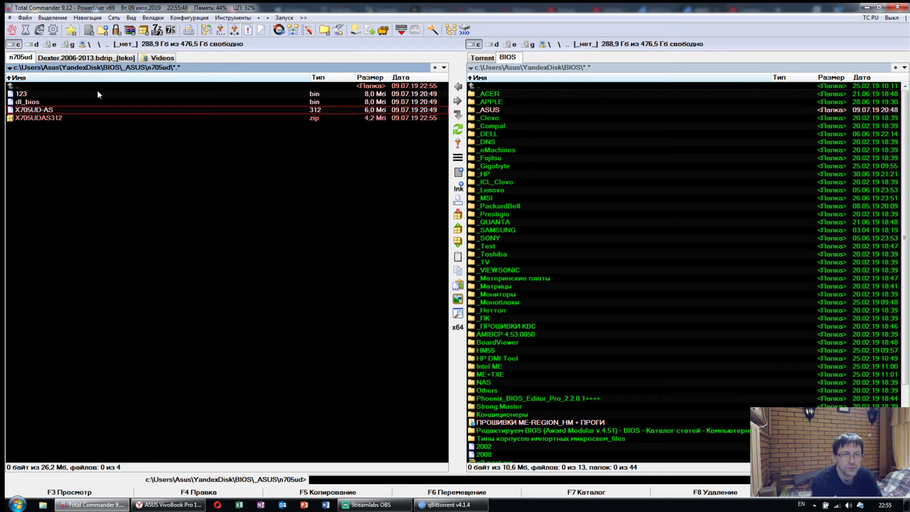
{"action": "left_click", "coordinate": [25, 103]}
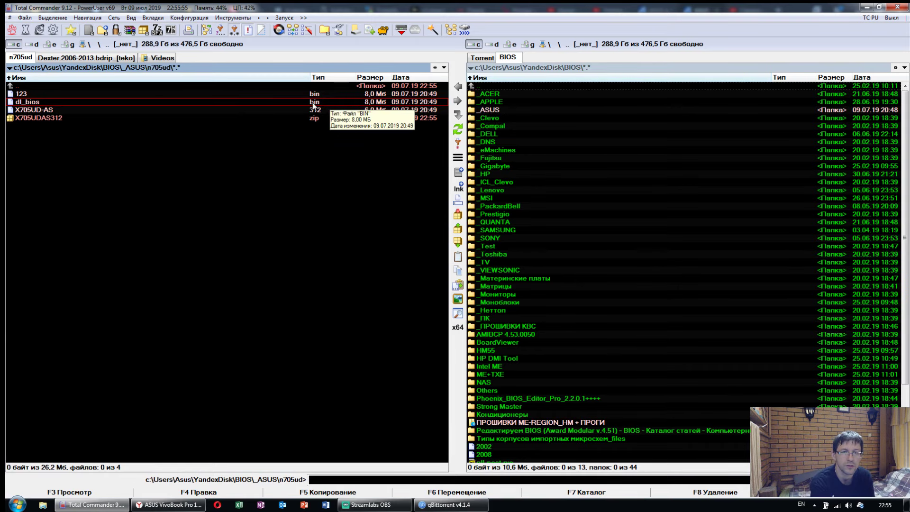
{"action": "double_click", "coordinate": [34, 102]}
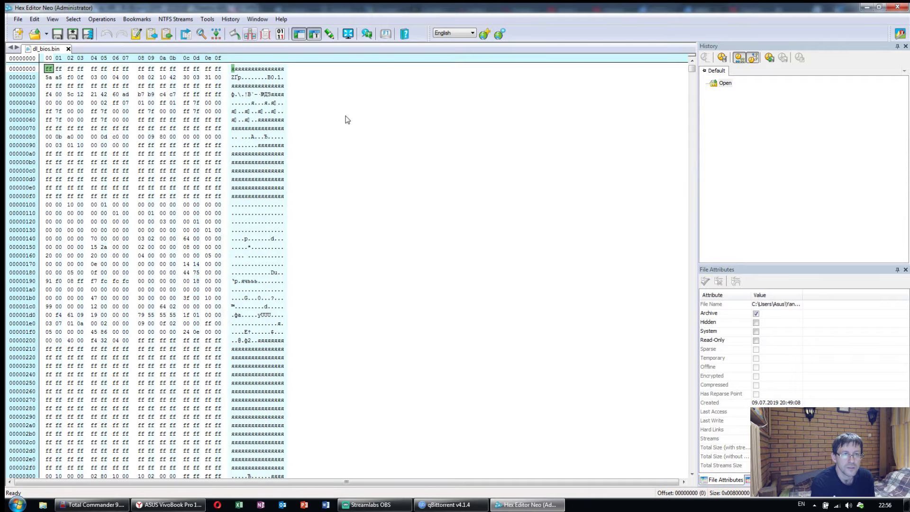
- Go to the end of dl_bios.bin and open X705UD-AS.312 from the n705ud folder as a second file
{"action": "left_click_drag", "start_coordinate": [692, 70], "coordinate": [701, 493]}
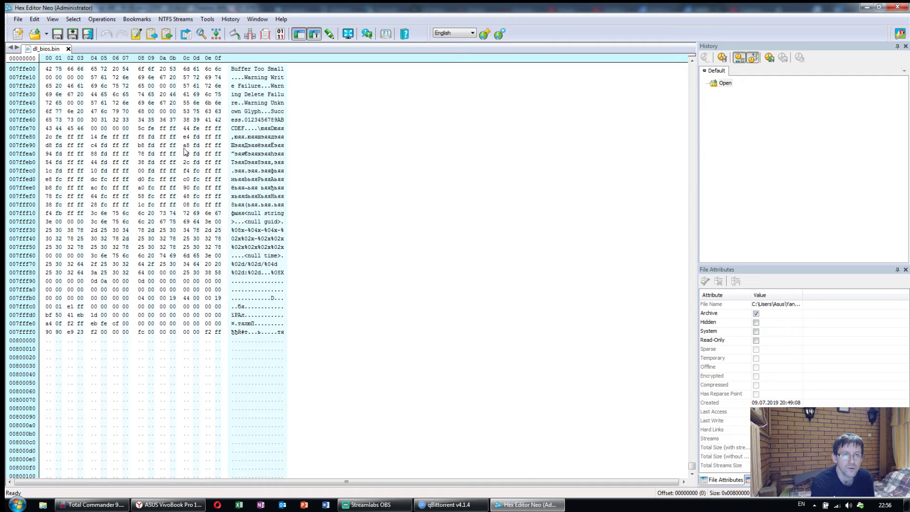
{"action": "left_click", "coordinate": [206, 19]}
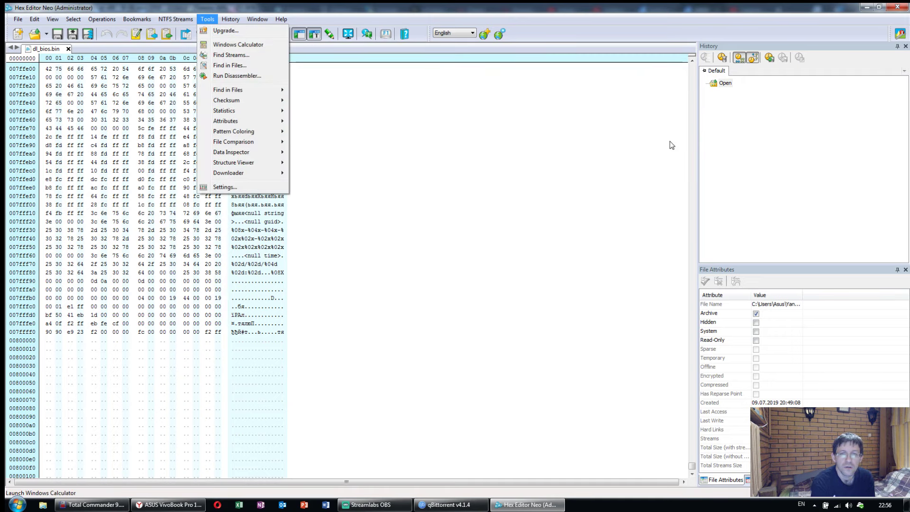
{"action": "left_click", "coordinate": [464, 176]}
{"action": "left_click", "coordinate": [34, 33]}
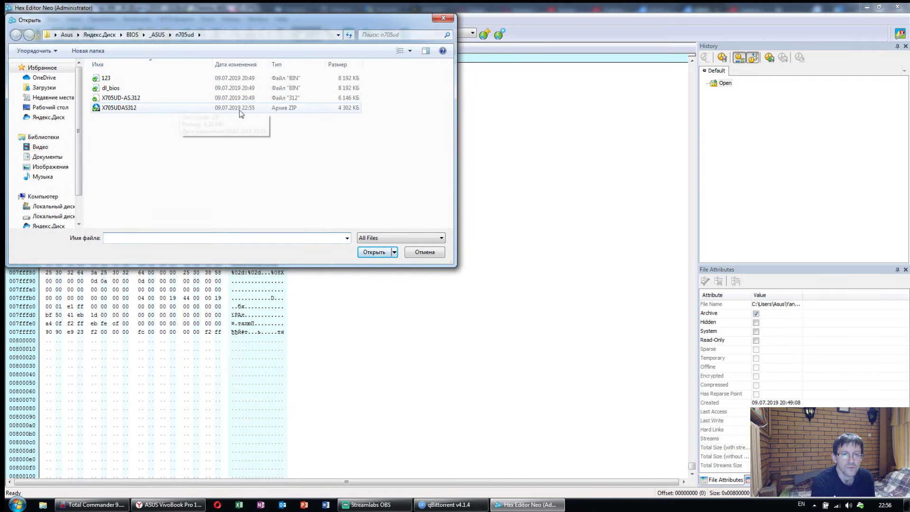
{"action": "double_click", "coordinate": [326, 100]}
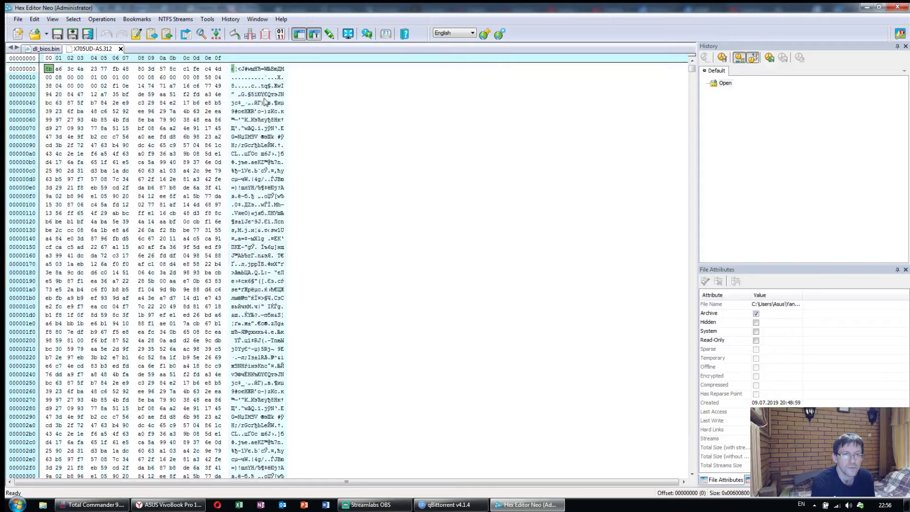
- Compare the final bytes and end offsets of X705UD-AS.312 with those of dl_bios.bin
{"action": "left_click", "coordinate": [45, 49]}
{"action": "left_click", "coordinate": [88, 48]}
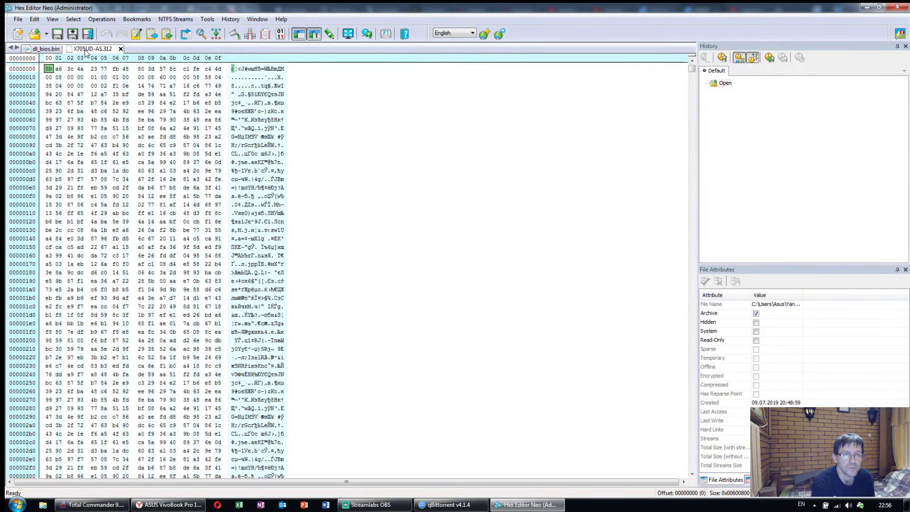
{"action": "left_click_drag", "start_coordinate": [692, 69], "coordinate": [687, 471]}
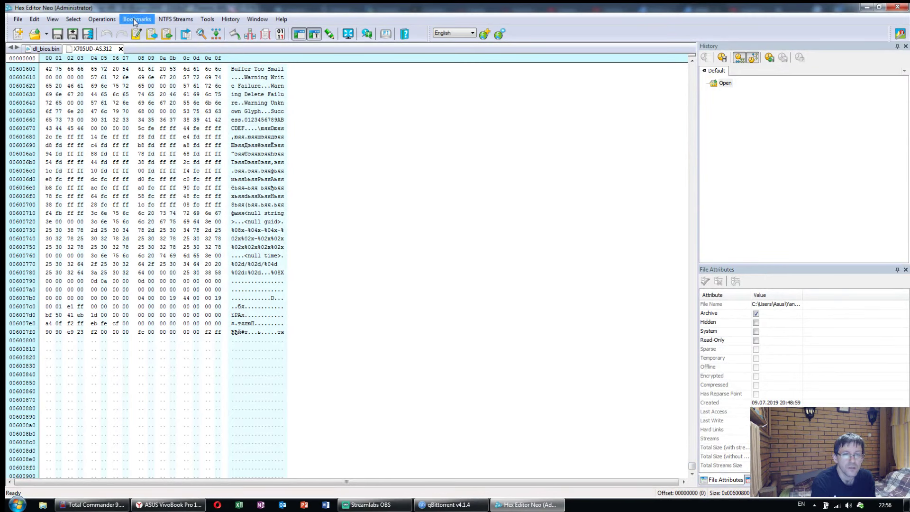
{"action": "left_click", "coordinate": [46, 49]}
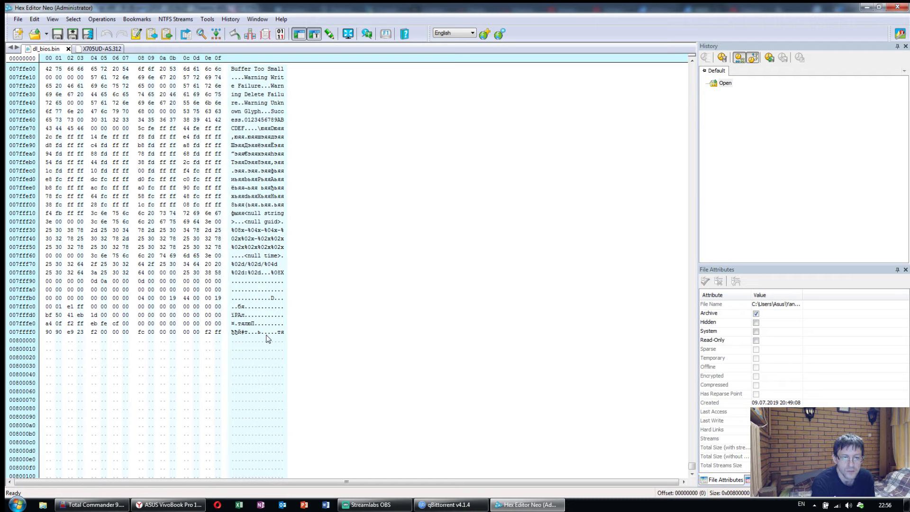
{"action": "left_click", "coordinate": [107, 48]}
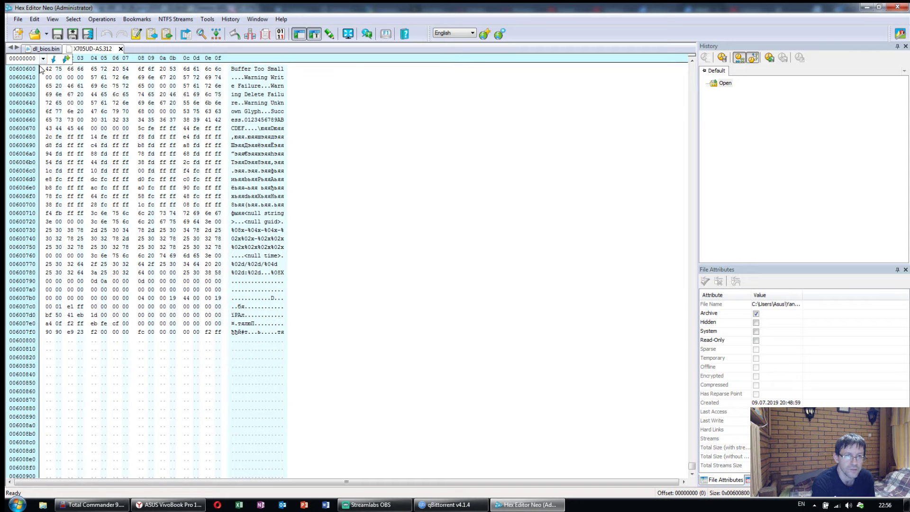
{"action": "left_click", "coordinate": [48, 48]}
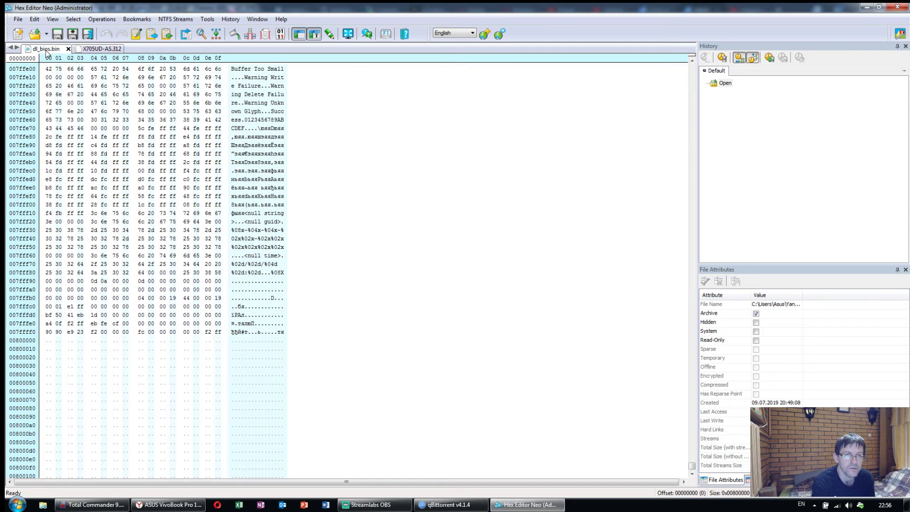
{"action": "left_click", "coordinate": [93, 49]}
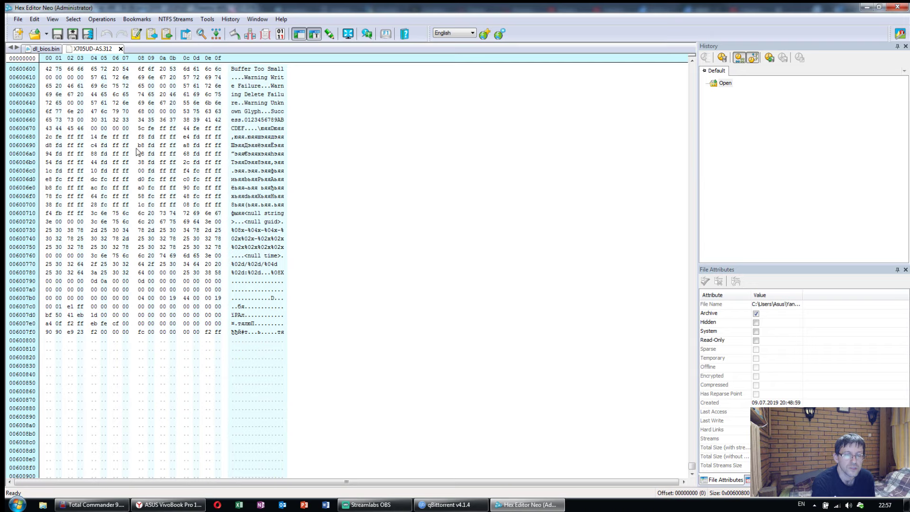
{"action": "left_click", "coordinate": [47, 50]}
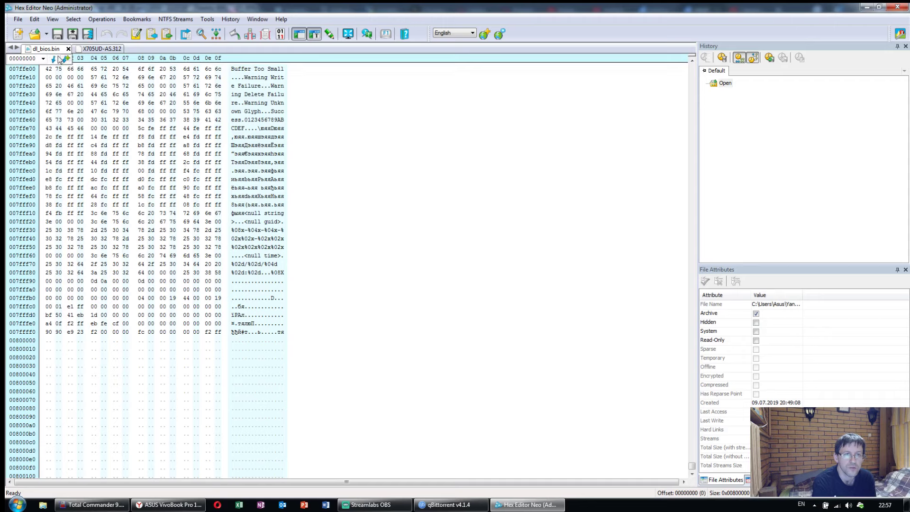
- Open Windows Calculator from the hex editor, set it to Programmer mode, and choose hexadecimal input
{"action": "left_click", "coordinate": [92, 48]}
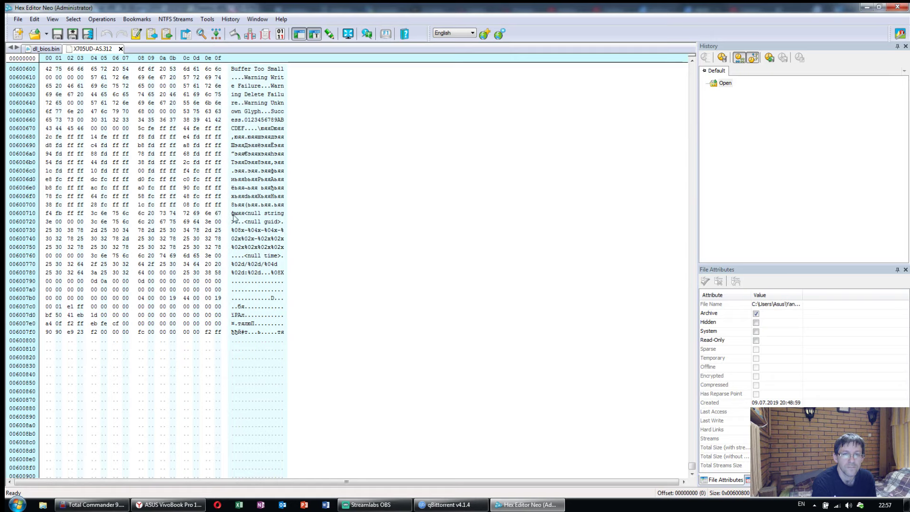
{"action": "left_click", "coordinate": [231, 19]}
{"action": "mouse_move", "coordinate": [251, 22]}
{"action": "mouse_move", "coordinate": [152, 23]}
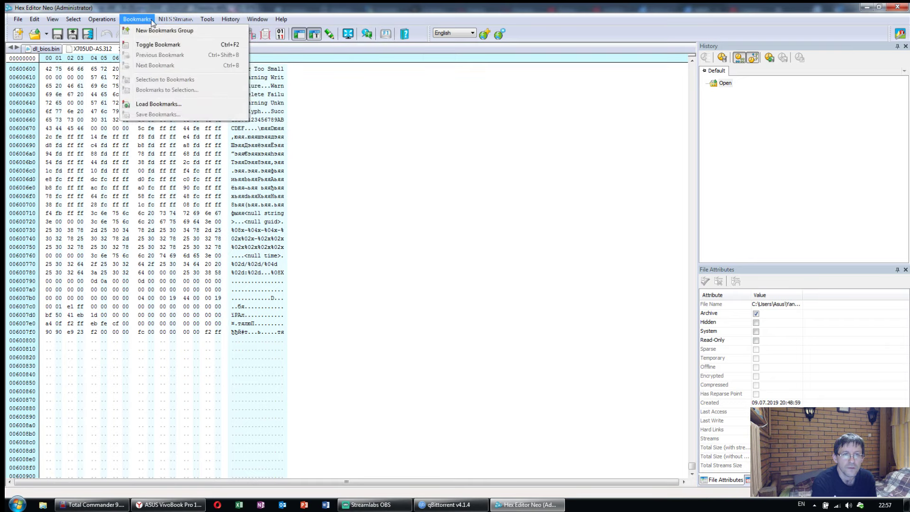
{"action": "mouse_move", "coordinate": [207, 19]}
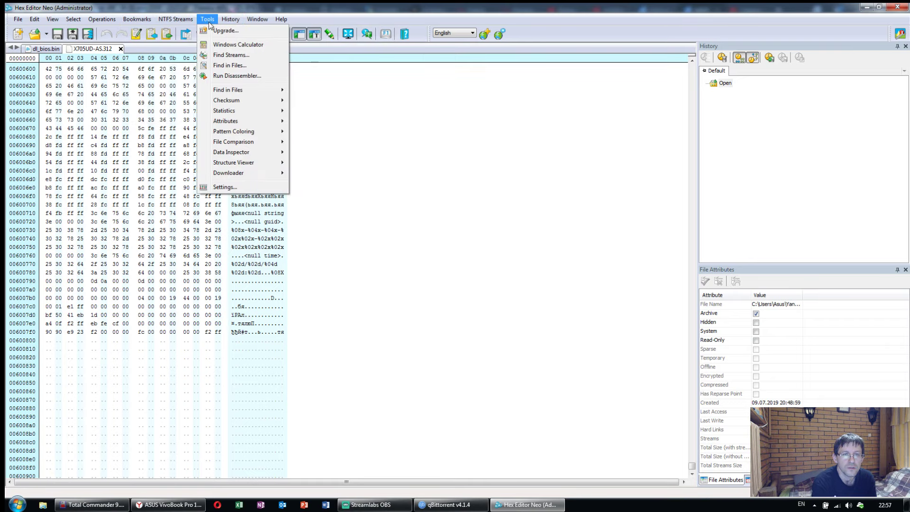
{"action": "left_click", "coordinate": [222, 46]}
{"action": "left_click", "coordinate": [373, 256]}
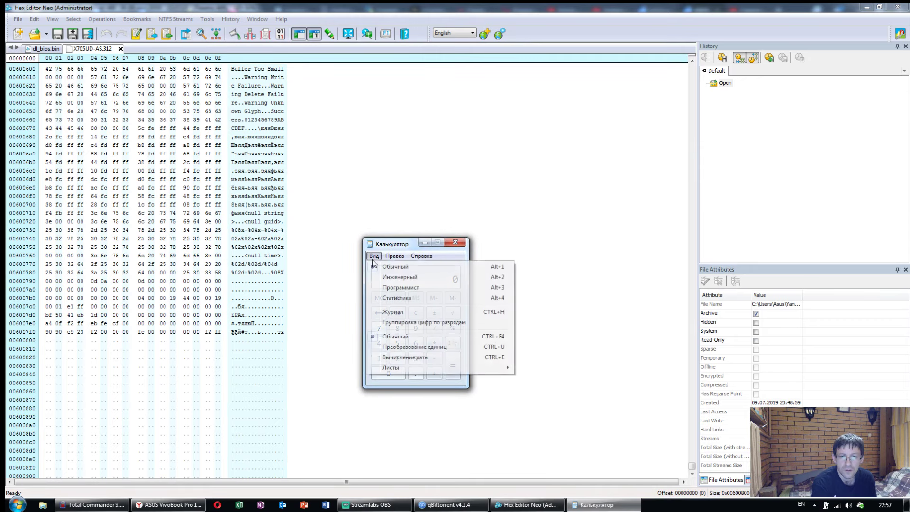
{"action": "left_click", "coordinate": [384, 286]}
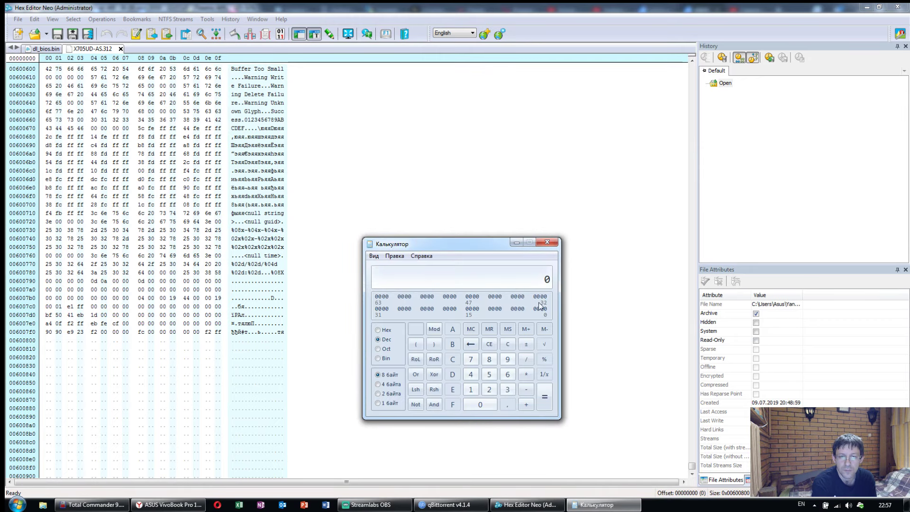
{"action": "left_click_drag", "start_coordinate": [456, 243], "coordinate": [428, 189]}
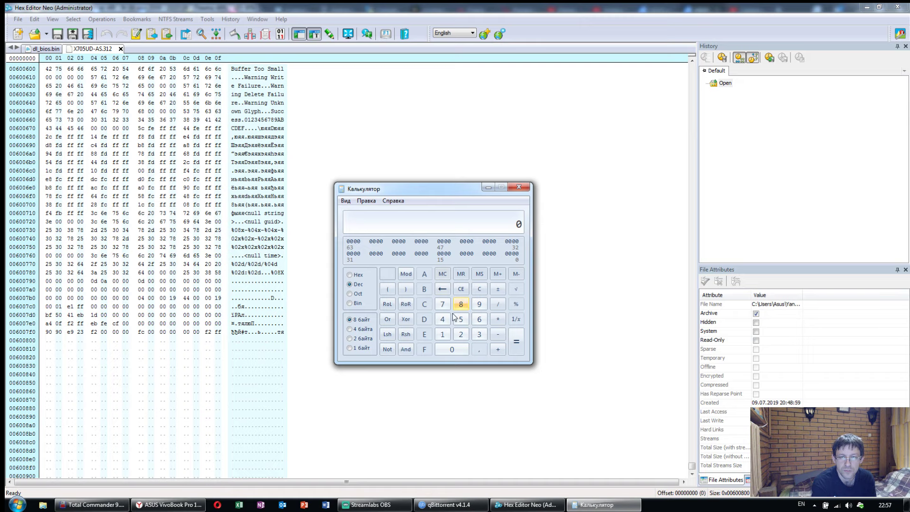
{"action": "left_click", "coordinate": [350, 276]}
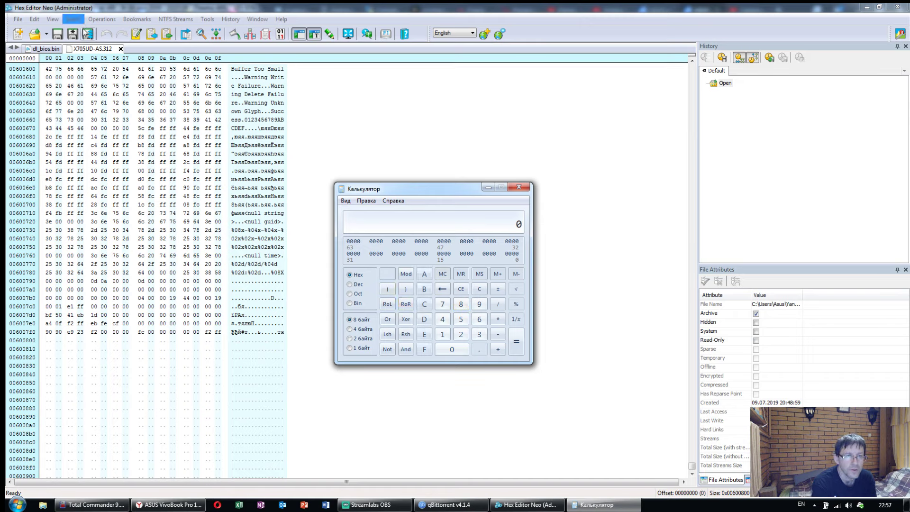
- Enter the offset of the last data row in dl_bios.bin, 7FFFF0, into the calculator
{"action": "left_click", "coordinate": [46, 49]}
{"action": "left_click", "coordinate": [599, 504]}
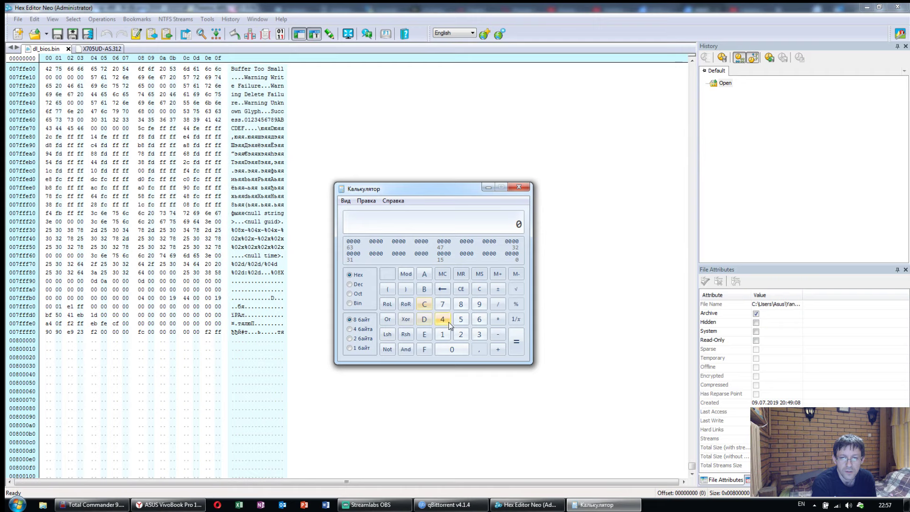
{"action": "left_click", "coordinate": [442, 304]}
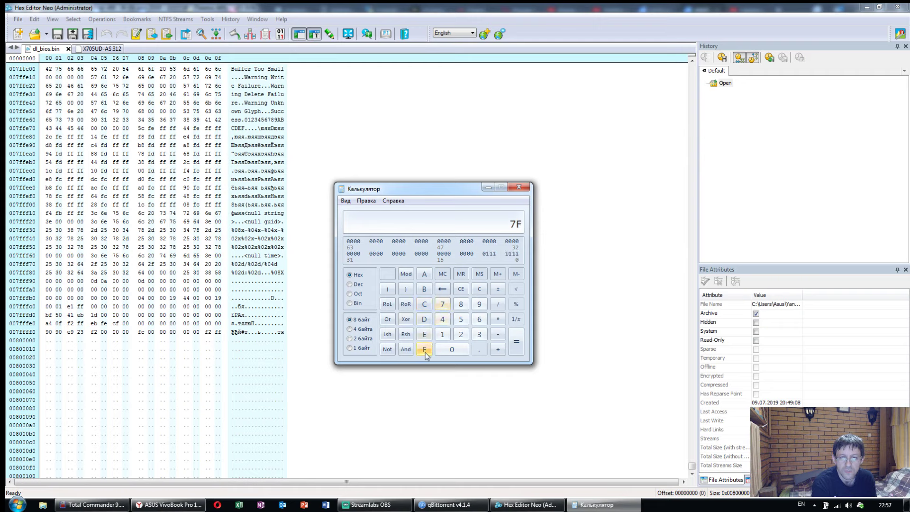
{"action": "left_click", "coordinate": [424, 350]}
{"action": "left_click", "coordinate": [424, 350]}
{"action": "left_click", "coordinate": [424, 349]}
{"action": "left_click", "coordinate": [452, 350]}
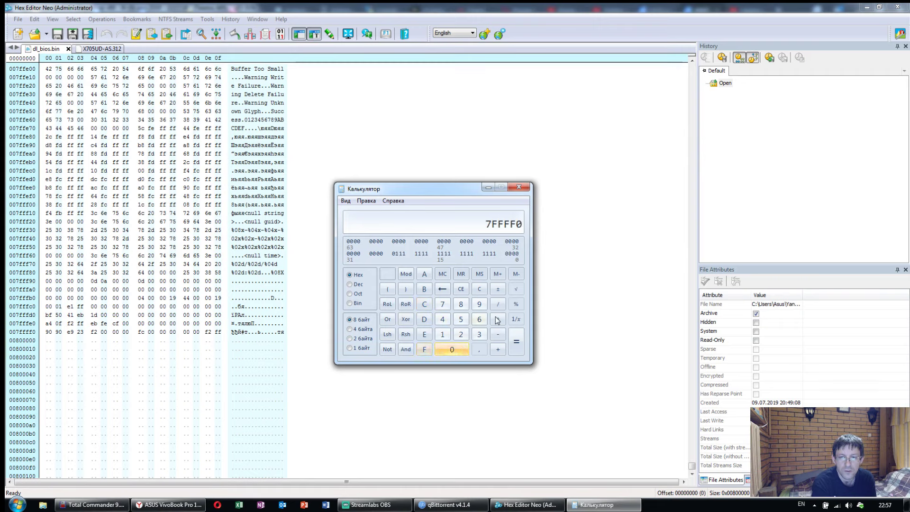
- Subtract the last data row offset of X705UD-AS.312, 6007F0, to calculate the difference between the two files
{"action": "left_click", "coordinate": [112, 48]}
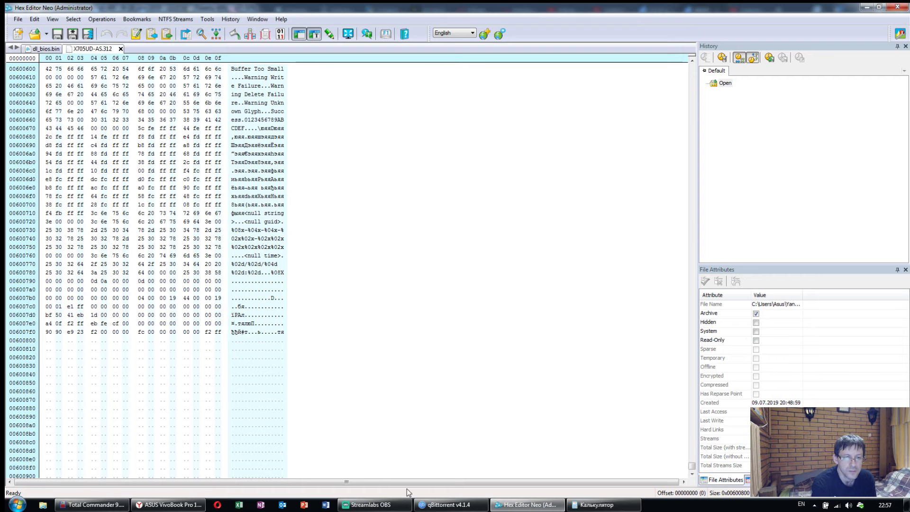
{"action": "left_click", "coordinate": [599, 507]}
{"action": "left_click", "coordinate": [475, 319]}
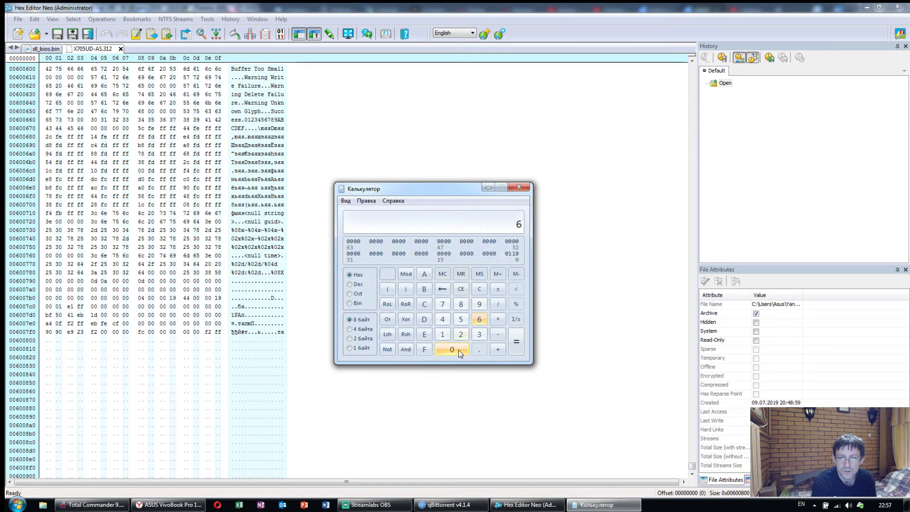
{"action": "double_click", "coordinate": [458, 350]}
{"action": "left_click", "coordinate": [442, 305]}
{"action": "left_click", "coordinate": [424, 349]}
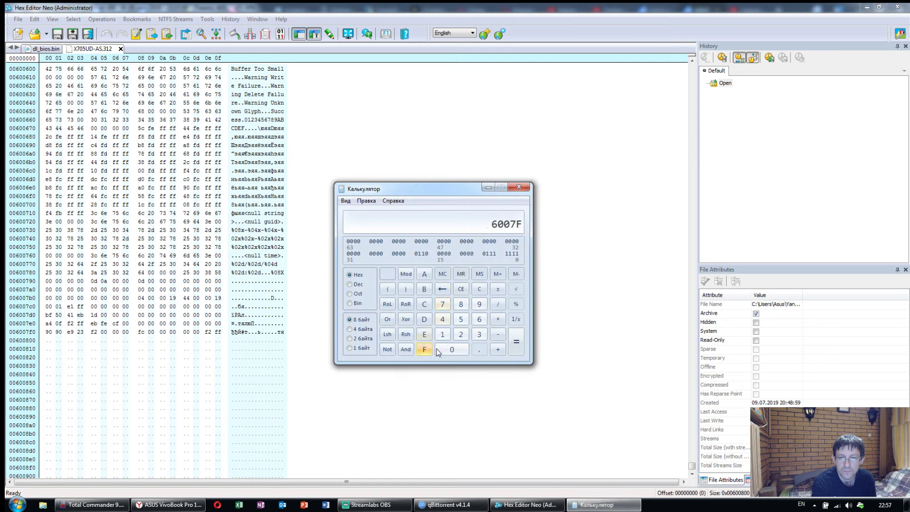
{"action": "left_click", "coordinate": [452, 349]}
{"action": "left_click", "coordinate": [517, 341]}
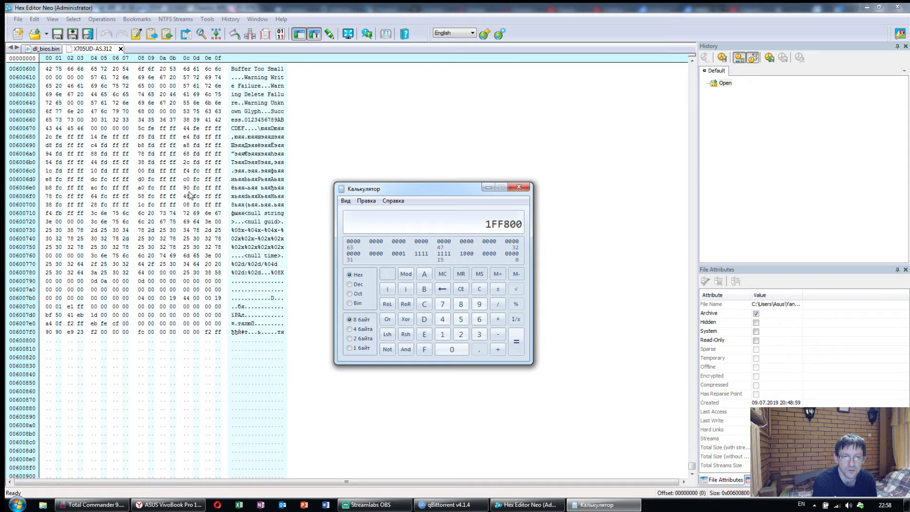
- Select and copy the entire contents of X705UD-AS.312
{"action": "left_click", "coordinate": [163, 195]}
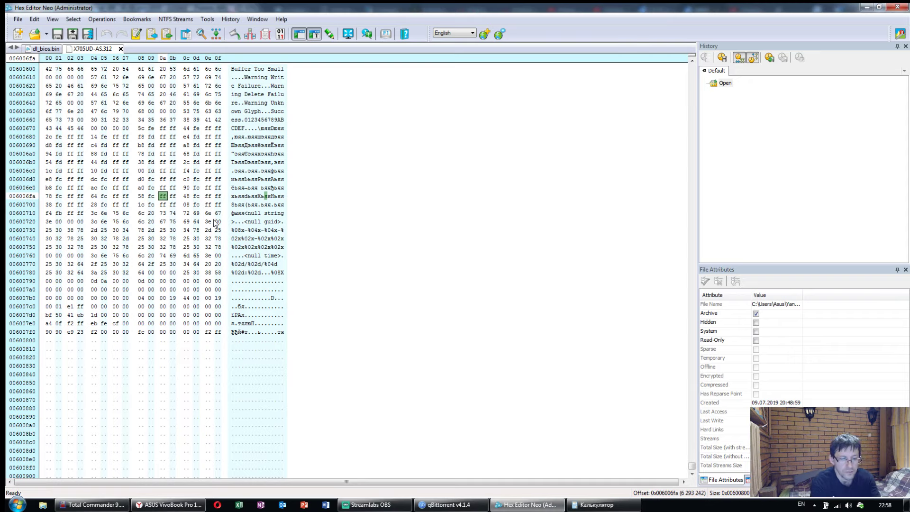
{"action": "key", "text": "ctrl+a"}
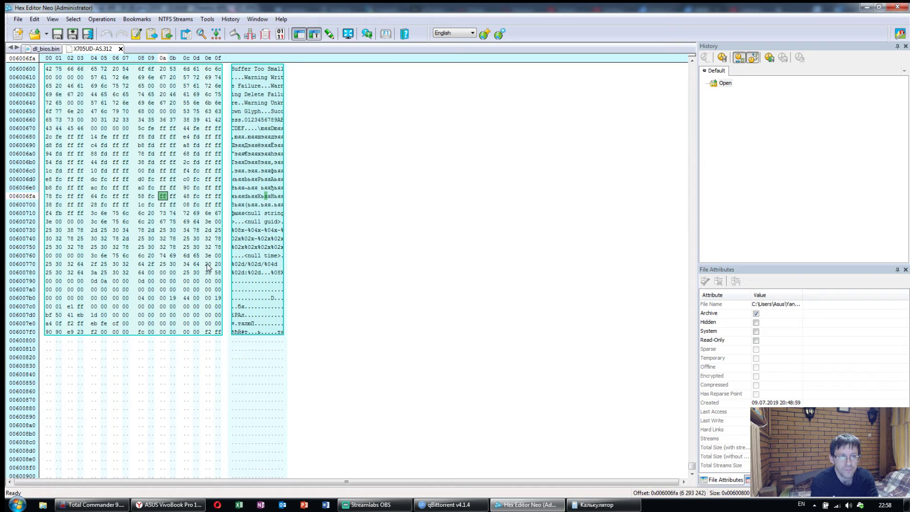
{"action": "left_click", "coordinate": [237, 259]}
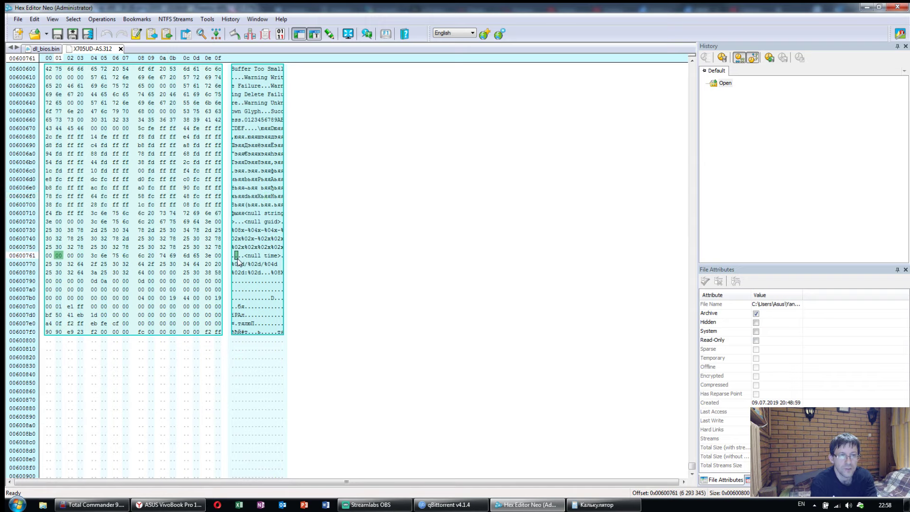
- Paste the copied X705UD-AS.312 data into dl_bios.bin starting at the calculated offset 001ff800, and check the end of the file
{"action": "left_click", "coordinate": [45, 49]}
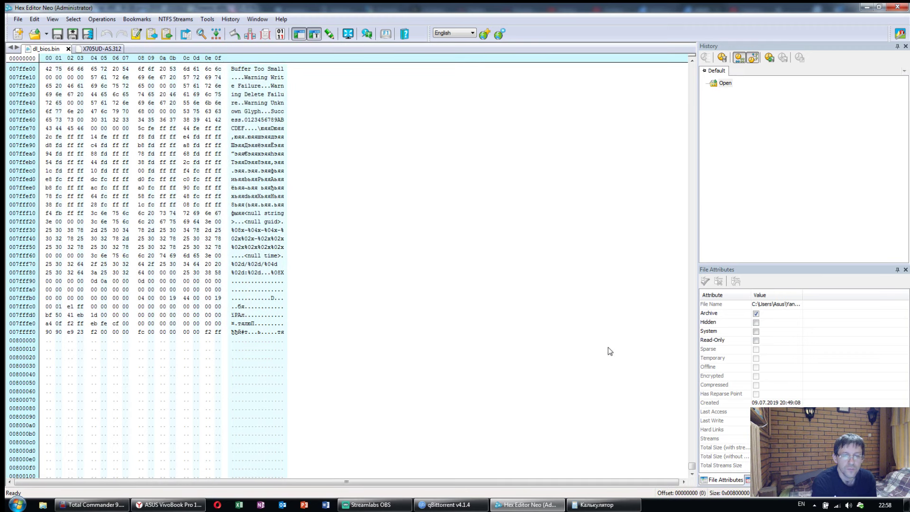
{"action": "left_click", "coordinate": [596, 505]}
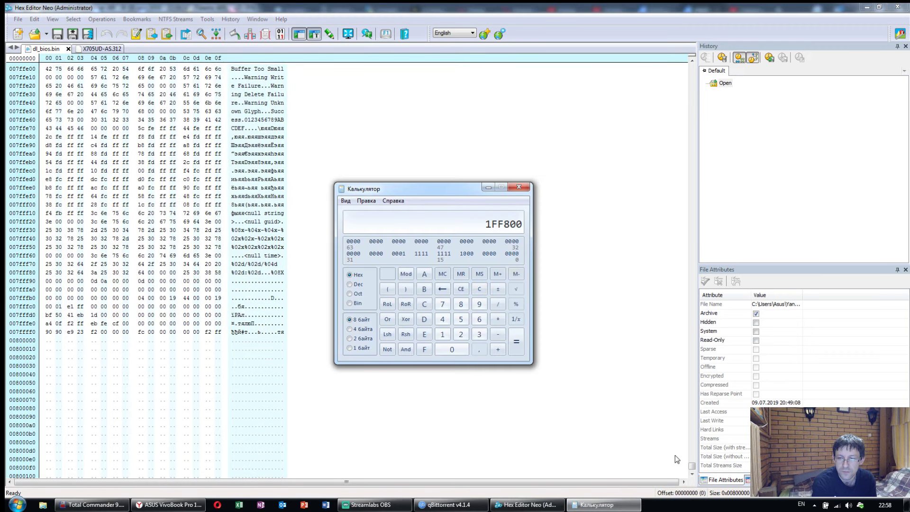
{"action": "left_click_drag", "start_coordinate": [691, 465], "coordinate": [555, 209]}
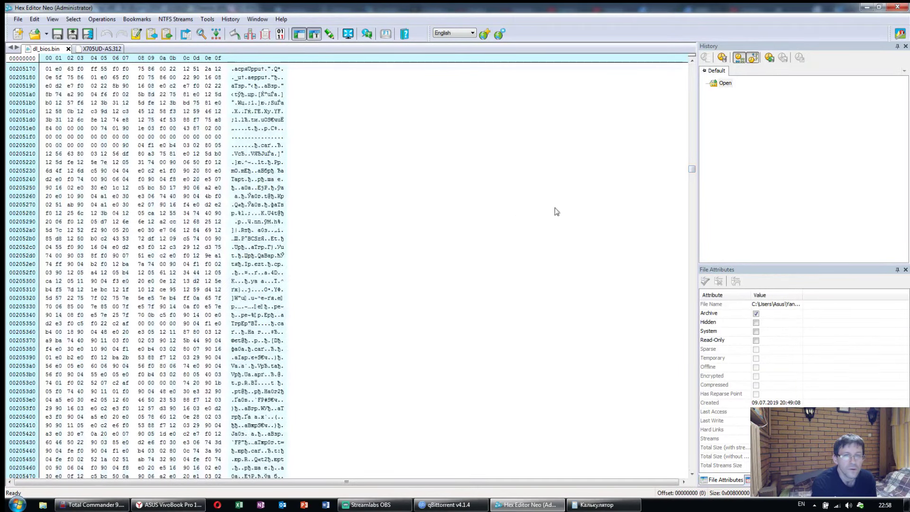
{"action": "left_click", "coordinate": [694, 95]}
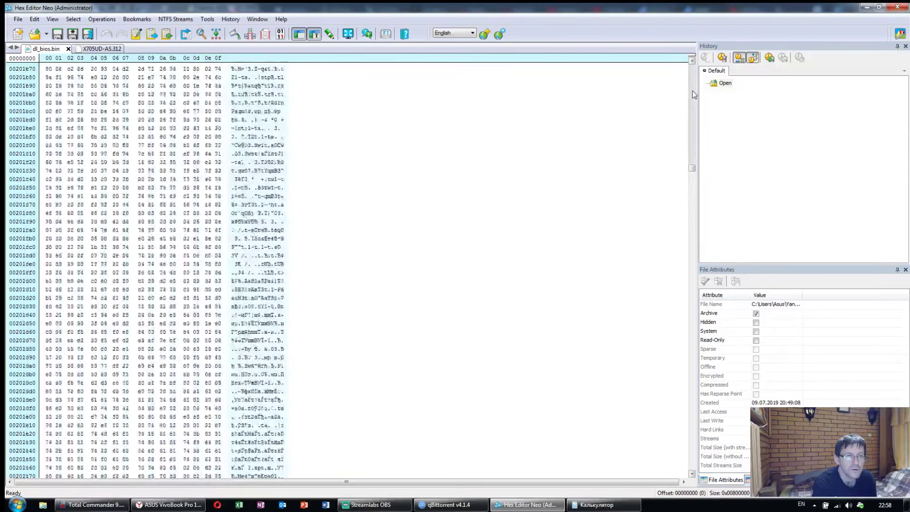
{"action": "left_click_drag", "start_coordinate": [694, 94], "coordinate": [695, 94]}
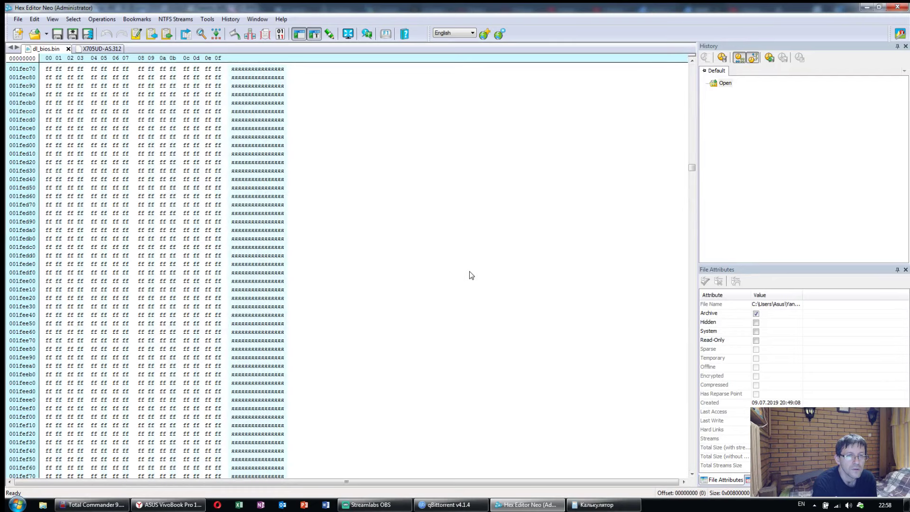
{"action": "scroll", "coordinate": [432, 310], "scroll_direction": "down", "scroll_amount": 20}
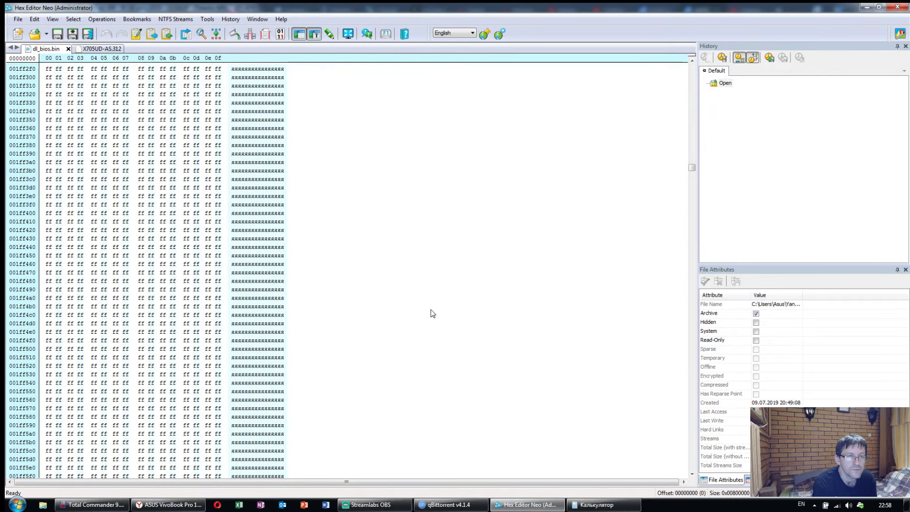
{"action": "scroll", "coordinate": [432, 313], "scroll_direction": "down", "scroll_amount": 17}
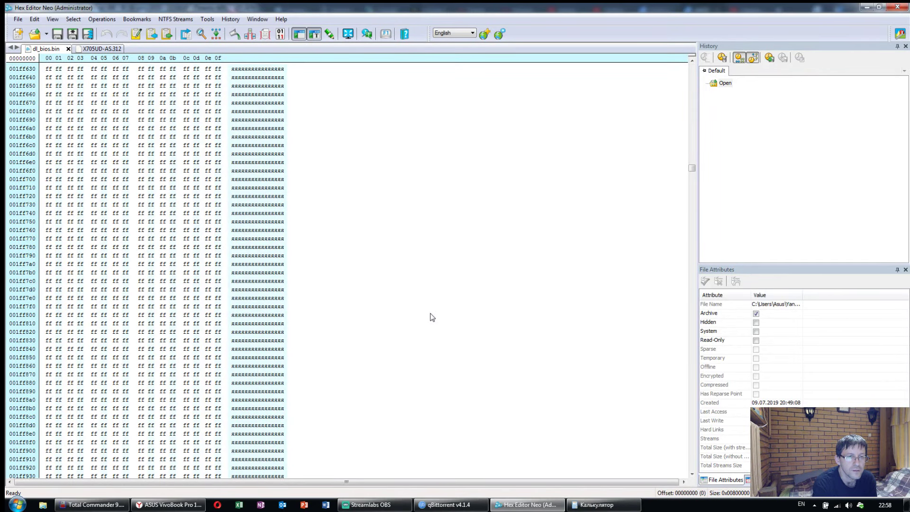
{"action": "scroll", "coordinate": [432, 317], "scroll_direction": "down", "scroll_amount": 3}
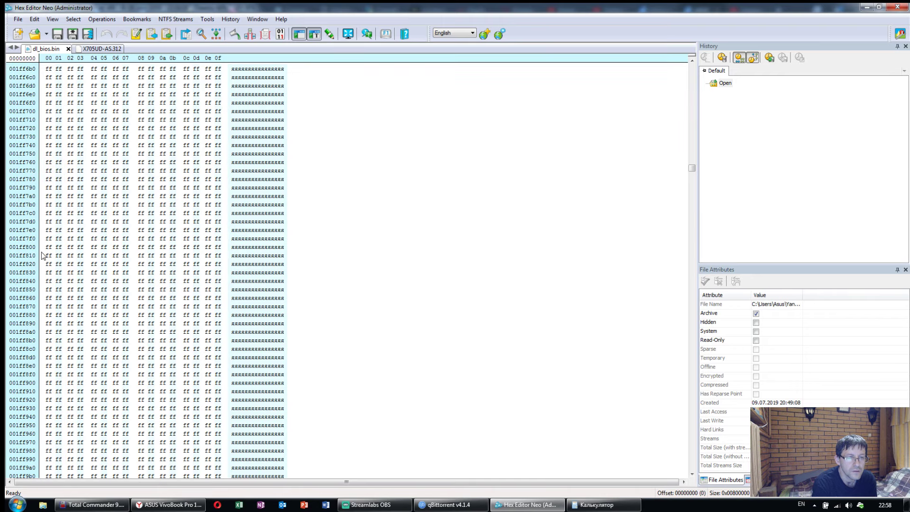
{"action": "left_click", "coordinate": [48, 247]}
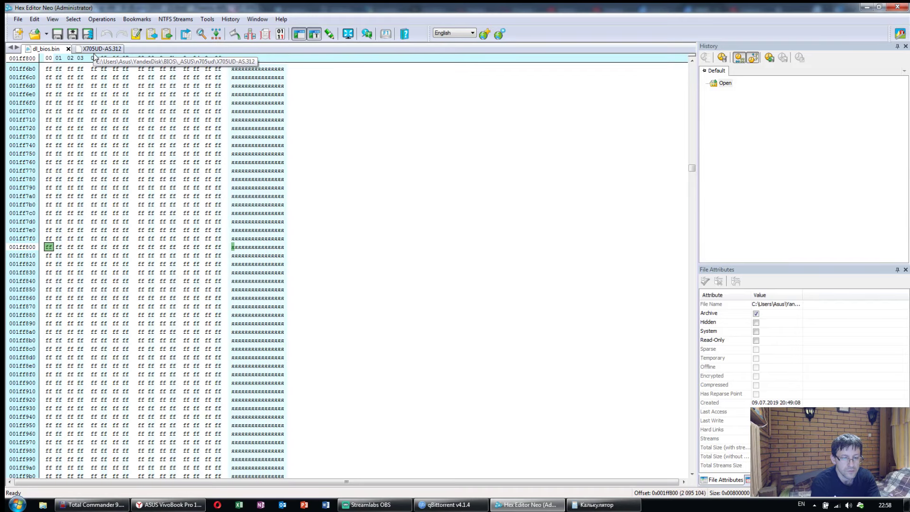
{"action": "key", "text": "ctrl+v"}
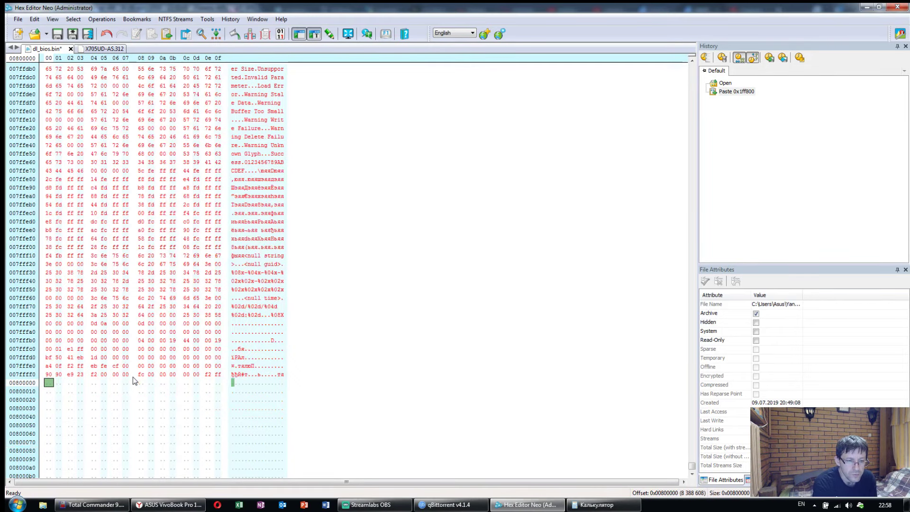
{"action": "scroll", "coordinate": [132, 377], "scroll_direction": "down", "scroll_amount": 4}
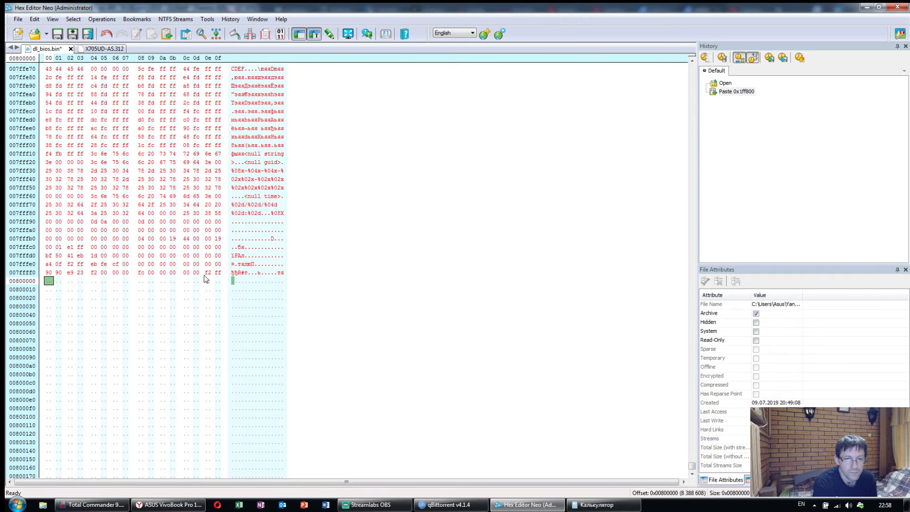
{"action": "scroll", "coordinate": [182, 257], "scroll_direction": "up", "scroll_amount": 6}
{"action": "scroll", "coordinate": [182, 257], "scroll_direction": "down", "scroll_amount": 10}
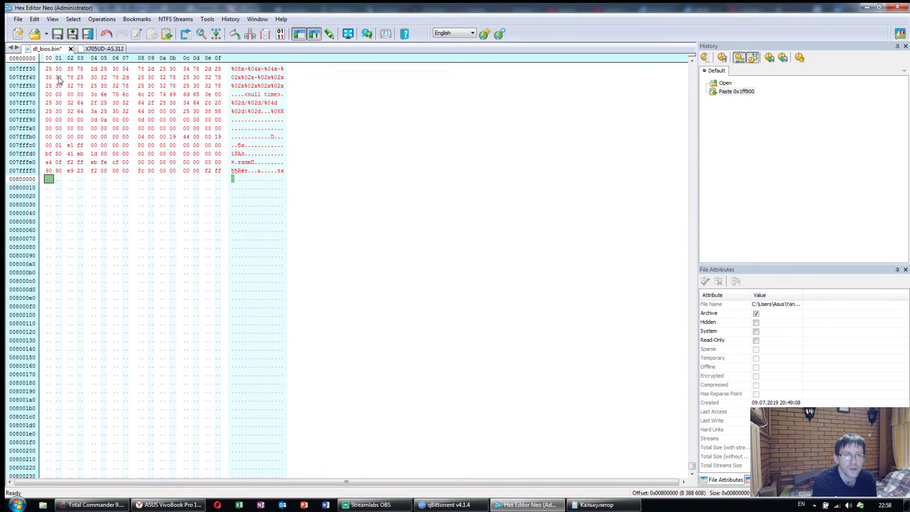
- Save the modified dl_bios.bin image as a new file named 321.bin in the n705ud folder
{"action": "left_click", "coordinate": [18, 19]}
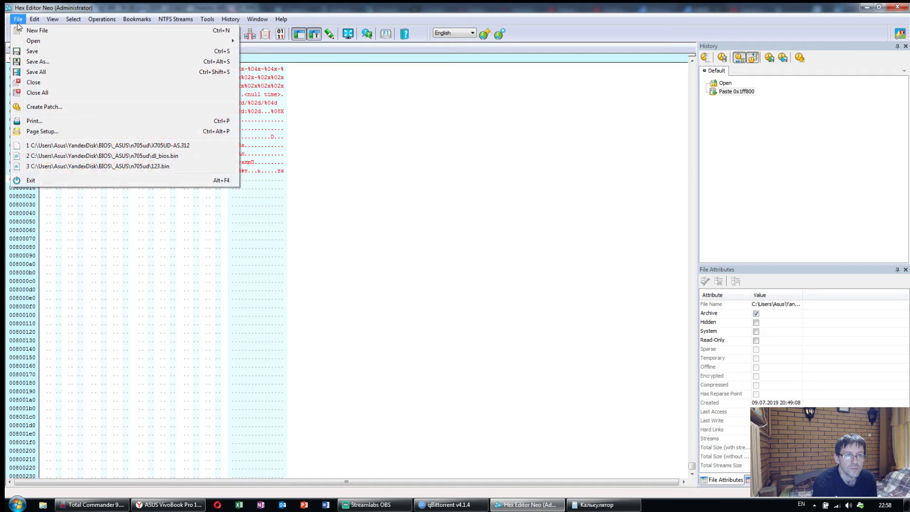
{"action": "left_click", "coordinate": [53, 62]}
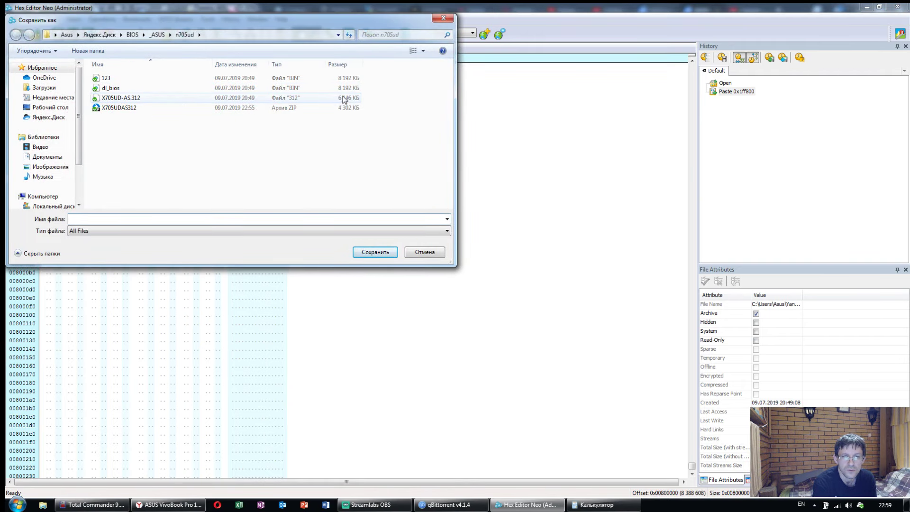
{"action": "left_click", "coordinate": [221, 220]}
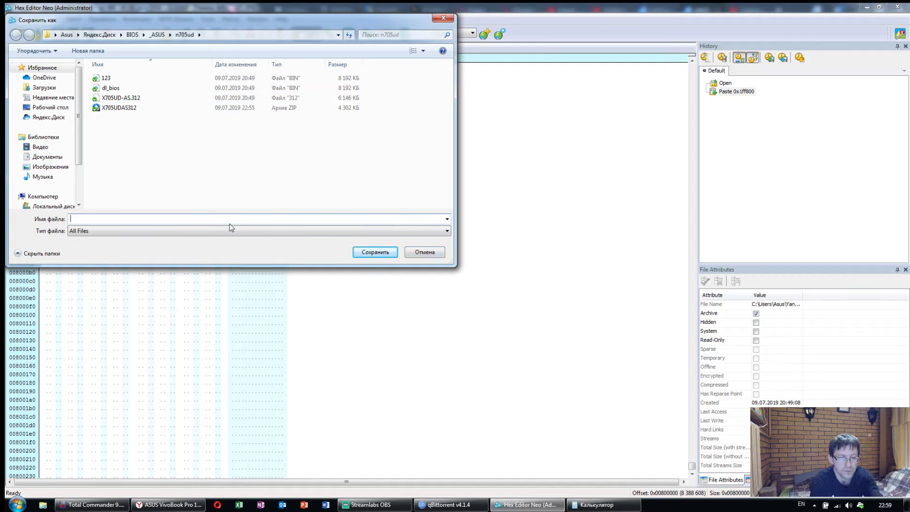
{"action": "type", "text": "321"}
{"action": "left_click", "coordinate": [383, 256]}
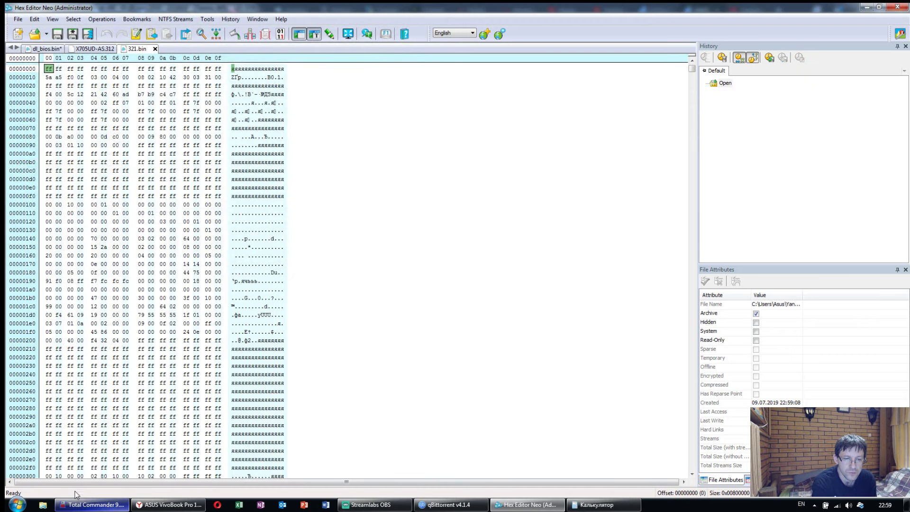
{"action": "left_click", "coordinate": [42, 505]}
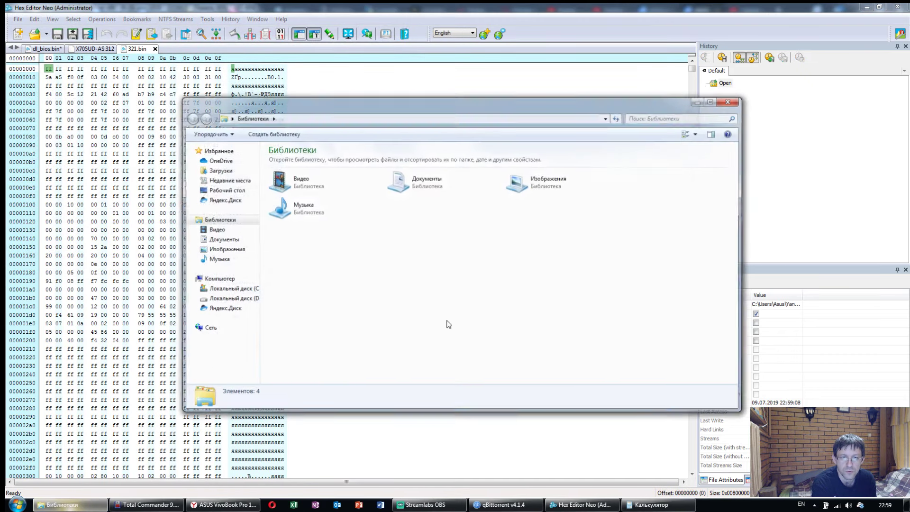
{"action": "left_click", "coordinate": [732, 101]}
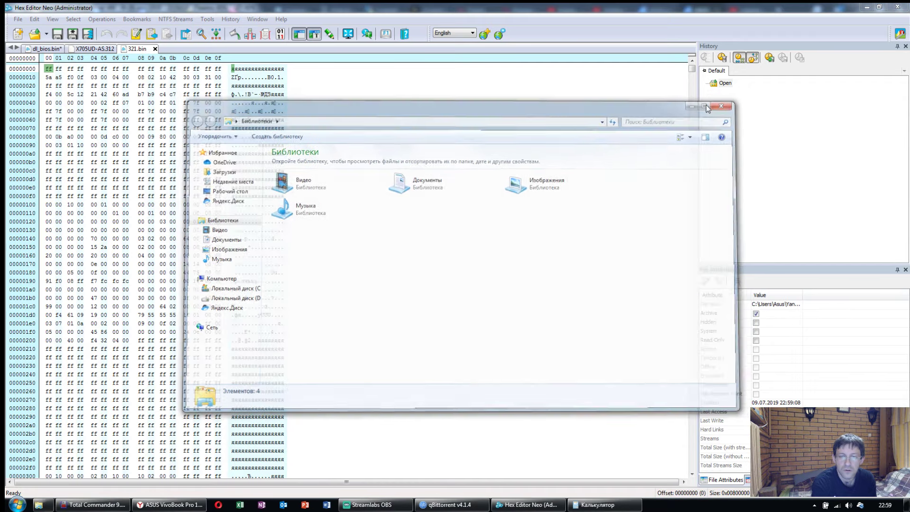
- Switch to Total Commander and check the exact byte size of dl_bios.bin in its file properties
{"action": "left_click", "coordinate": [90, 505]}
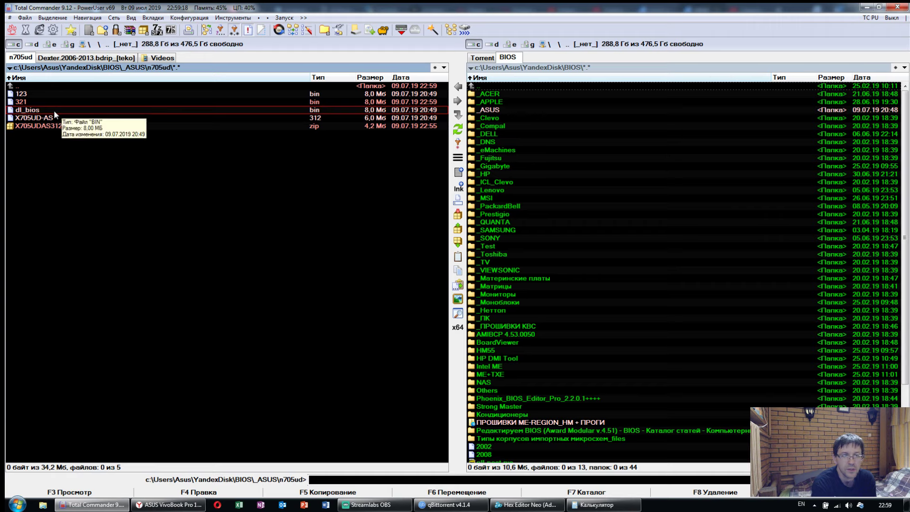
{"action": "right_click", "coordinate": [37, 111]}
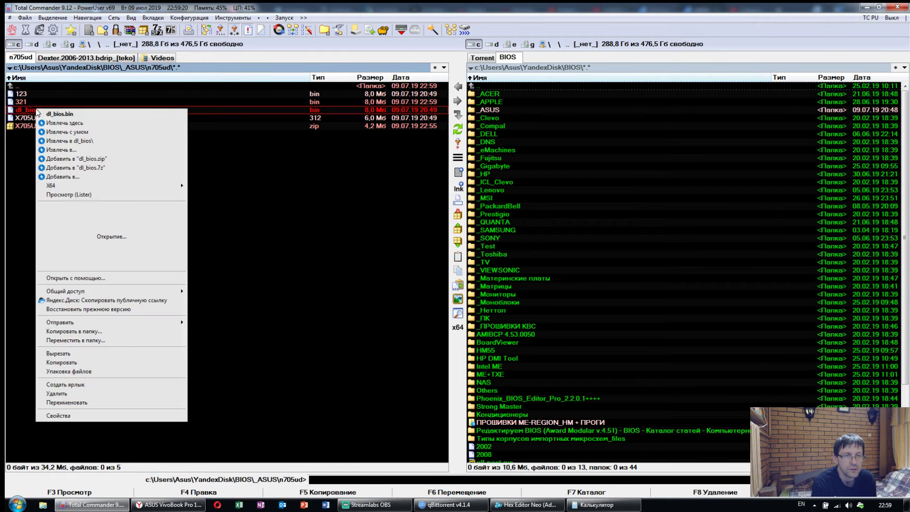
{"action": "left_click", "coordinate": [120, 416]}
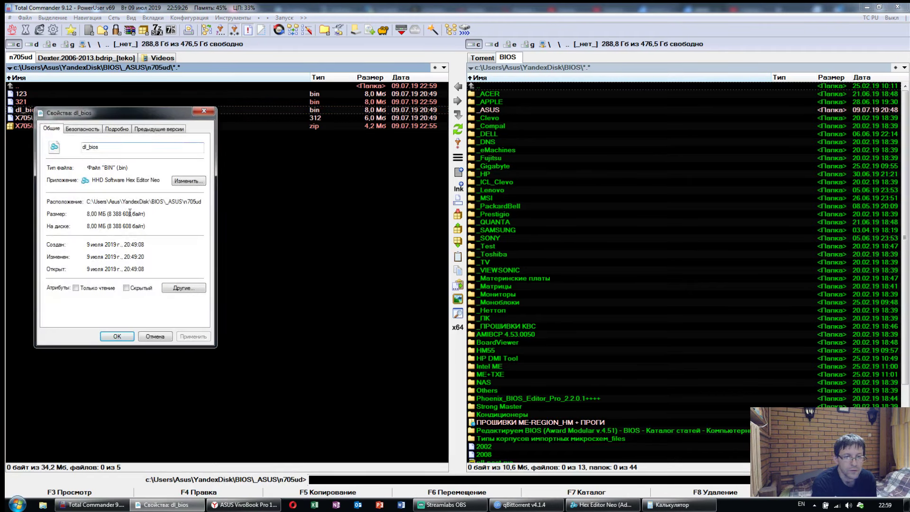
{"action": "left_click_drag", "start_coordinate": [117, 215], "coordinate": [137, 214]}
{"action": "left_click", "coordinate": [145, 217]}
{"action": "left_click", "coordinate": [205, 113]}
- Check the exact byte size of 321.bin in its file properties for comparison with dl_bios.bin
{"action": "left_click", "coordinate": [24, 103]}
{"action": "right_click", "coordinate": [25, 104]}
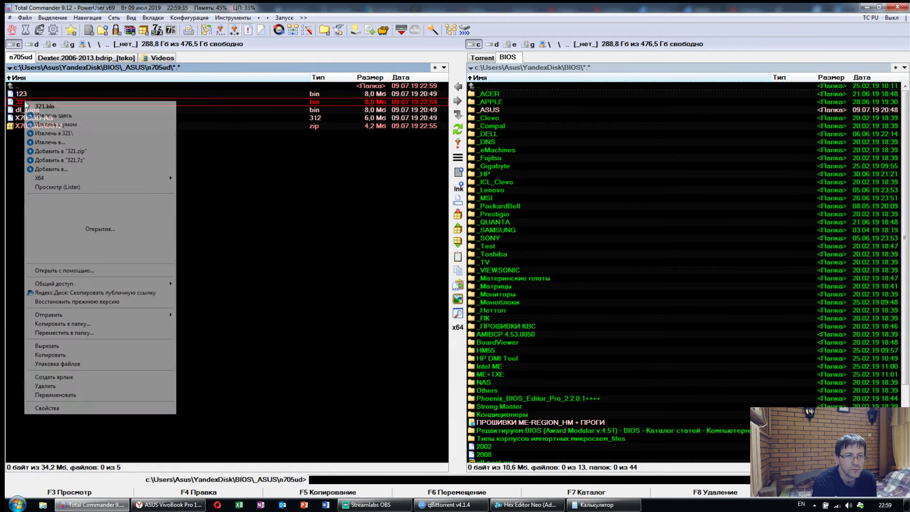
{"action": "left_click", "coordinate": [96, 409]}
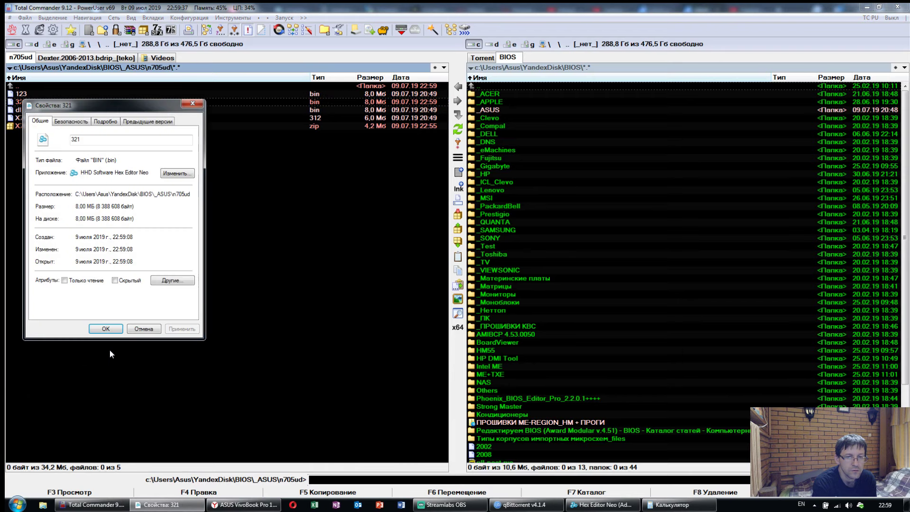
{"action": "left_click_drag", "start_coordinate": [97, 207], "coordinate": [132, 210]}
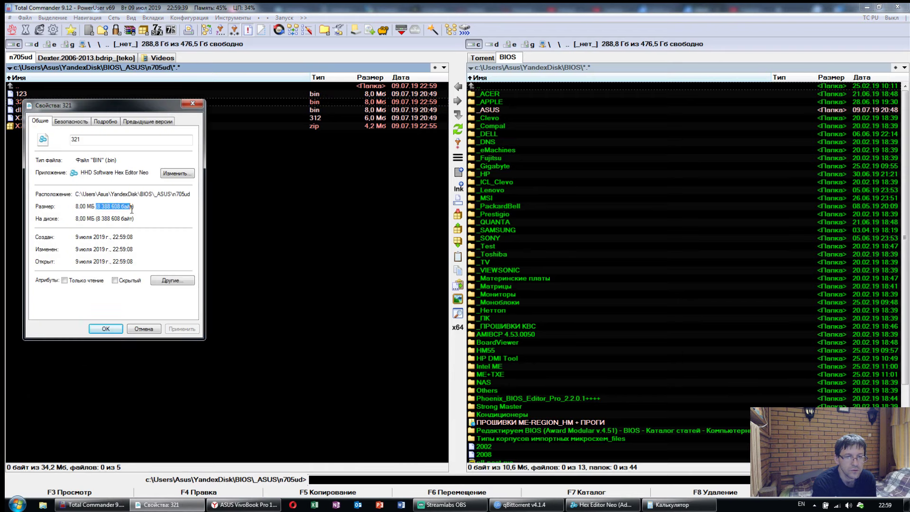
{"action": "left_click", "coordinate": [192, 103]}
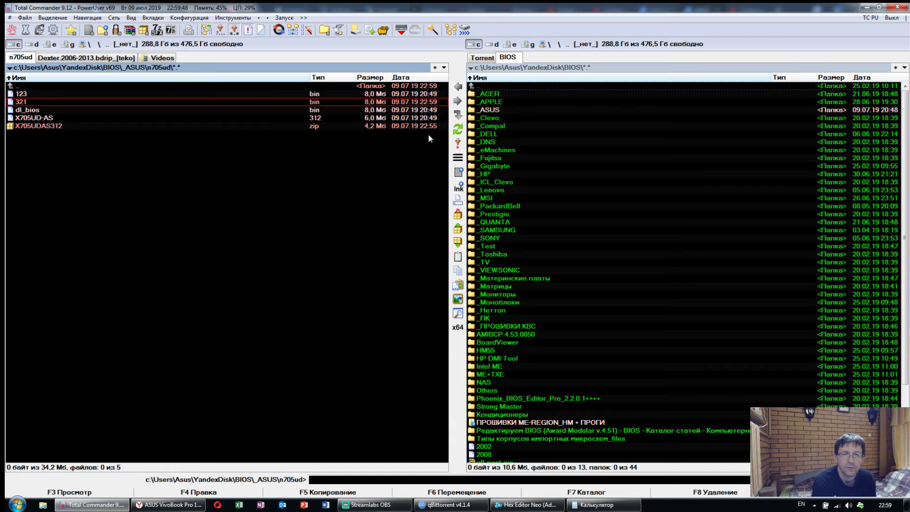
{"action": "key", "text": "Down"}
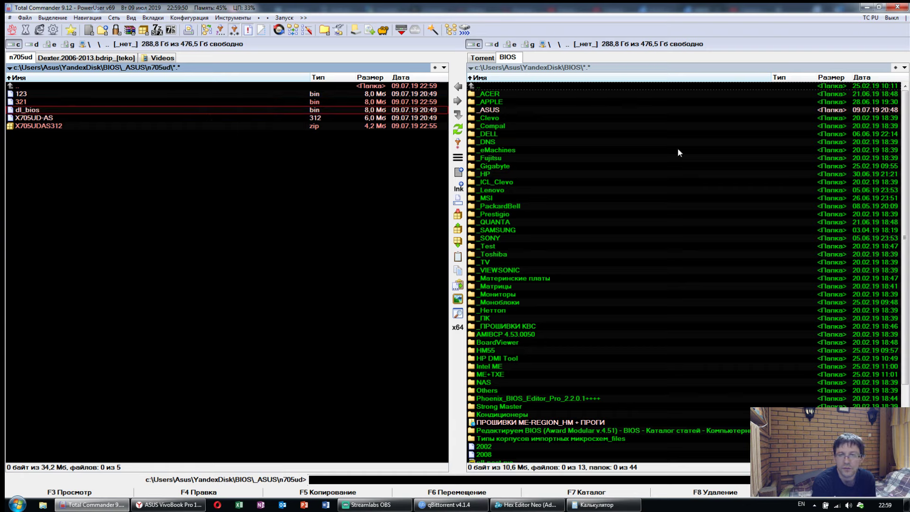